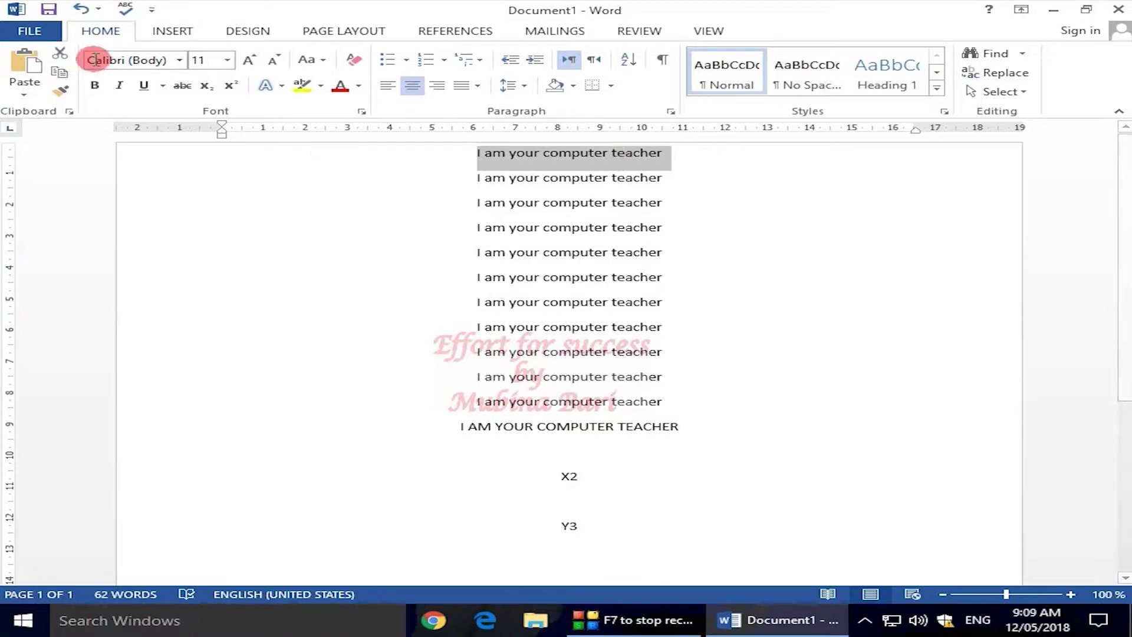
- Change the font of the first "I am your computer teacher" line to Brush Script Std
click(179, 61)
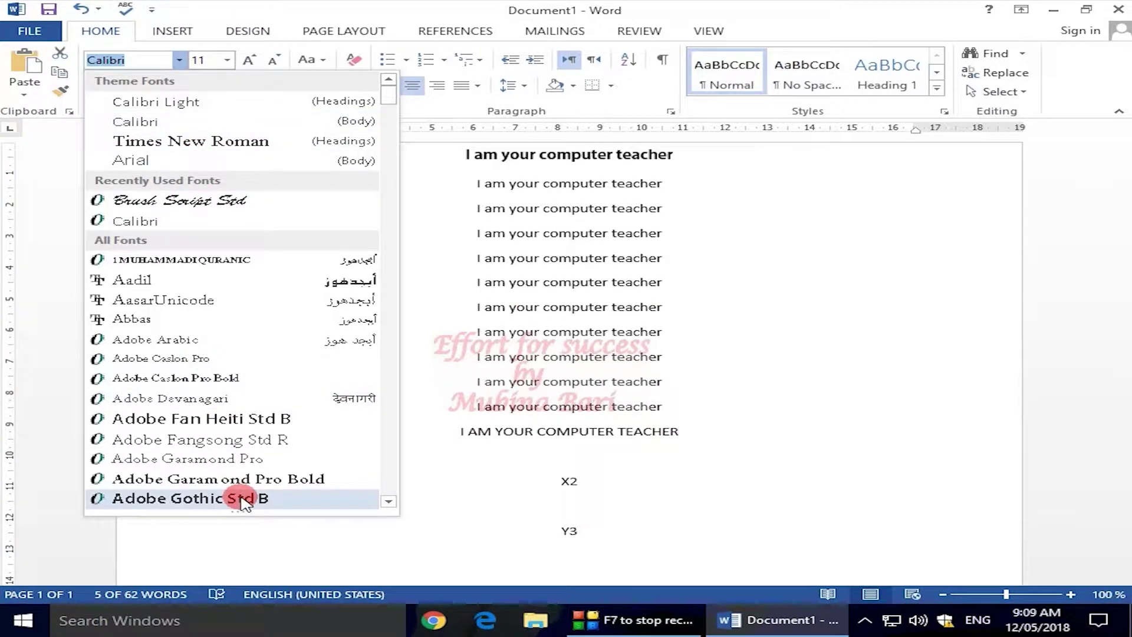
click(388, 503)
drag(388, 502, 388, 502)
drag(389, 82, 387, 79)
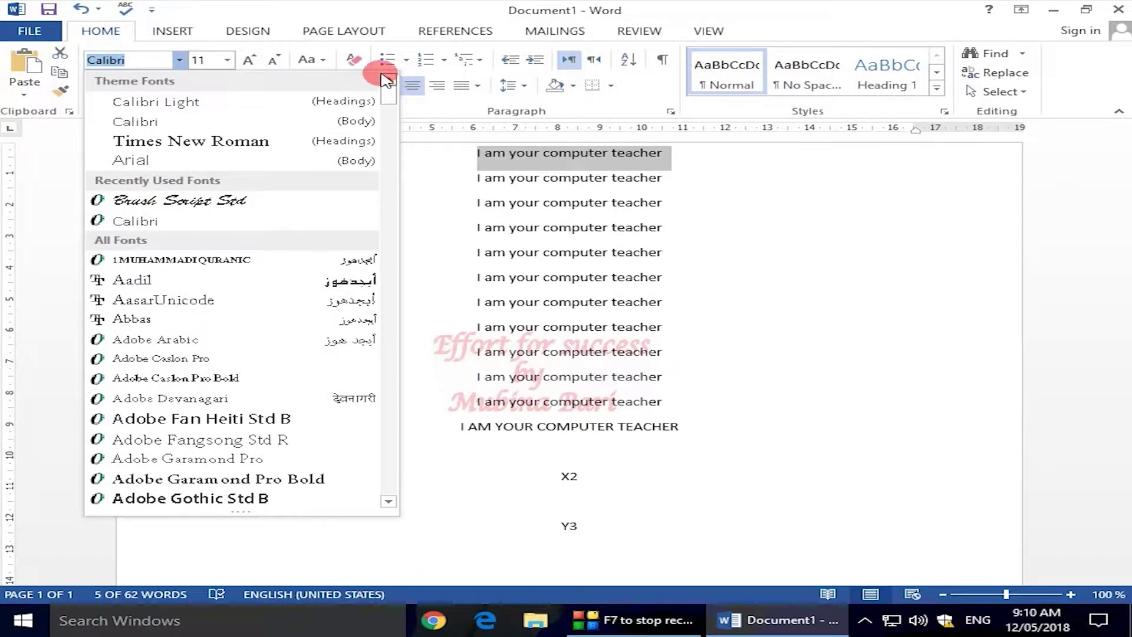
drag(386, 79, 387, 79)
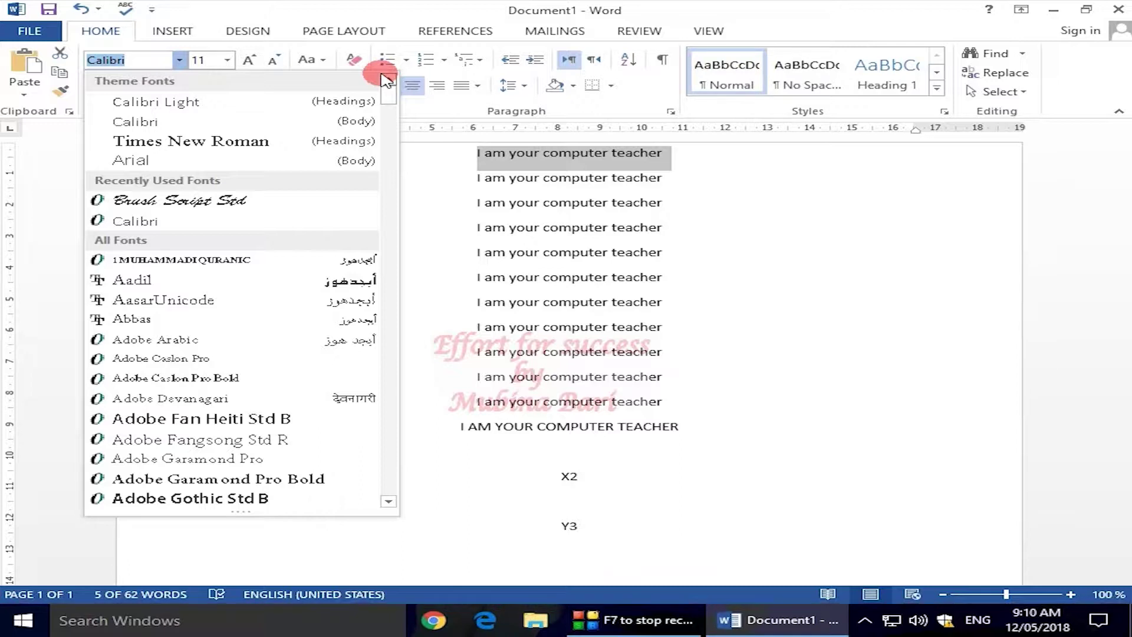
click(188, 202)
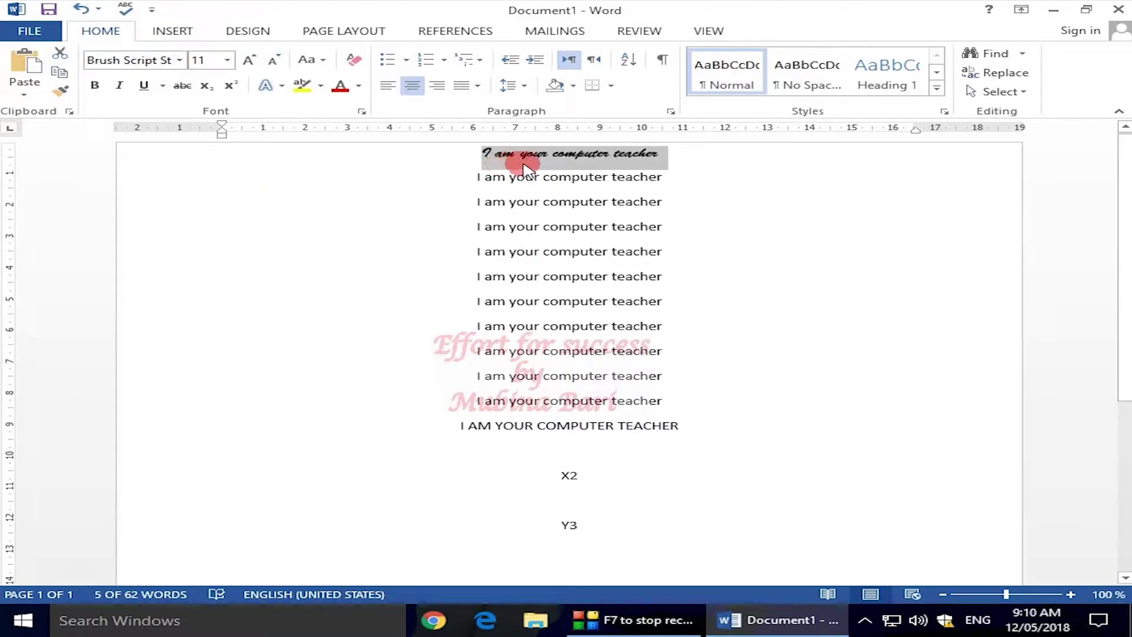
- Set the font size of the first line to 22
click(227, 61)
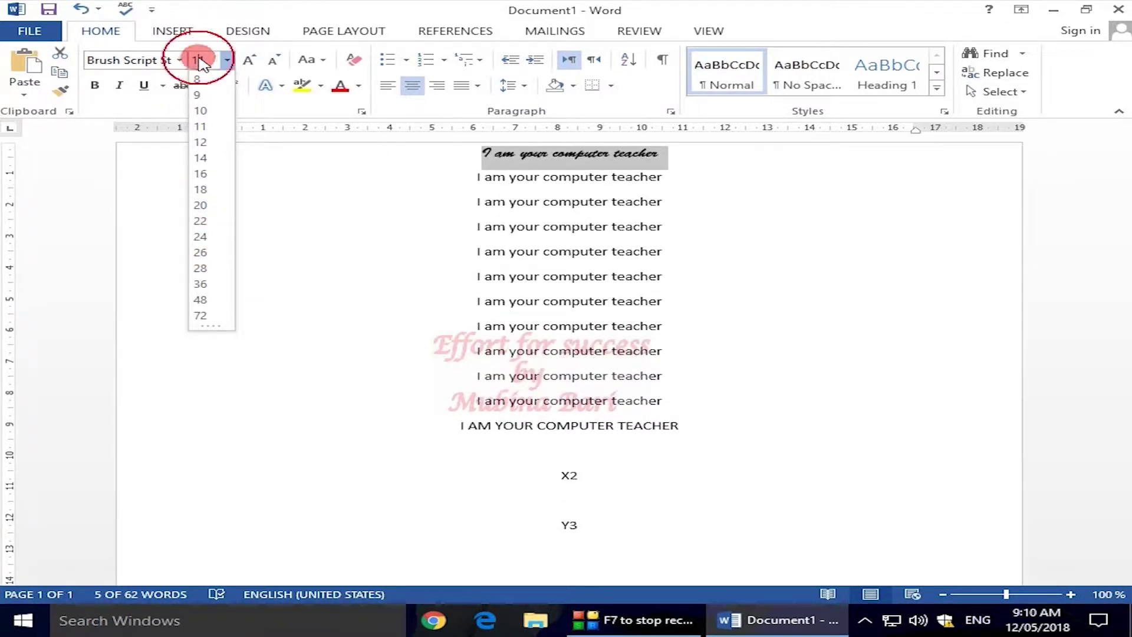
click(219, 60)
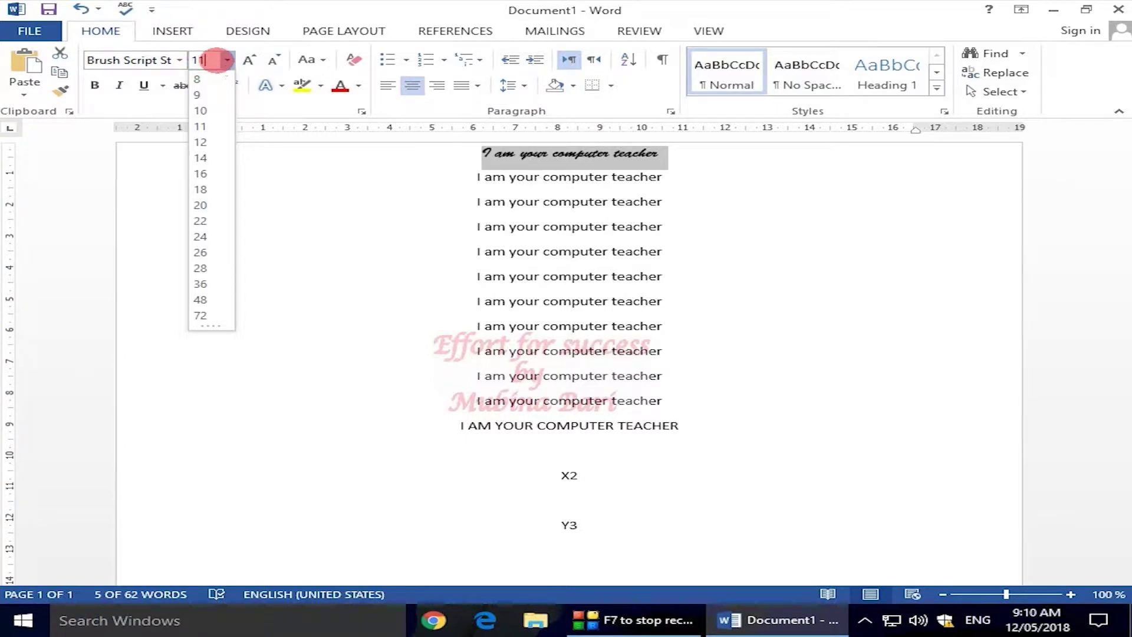
text(10)
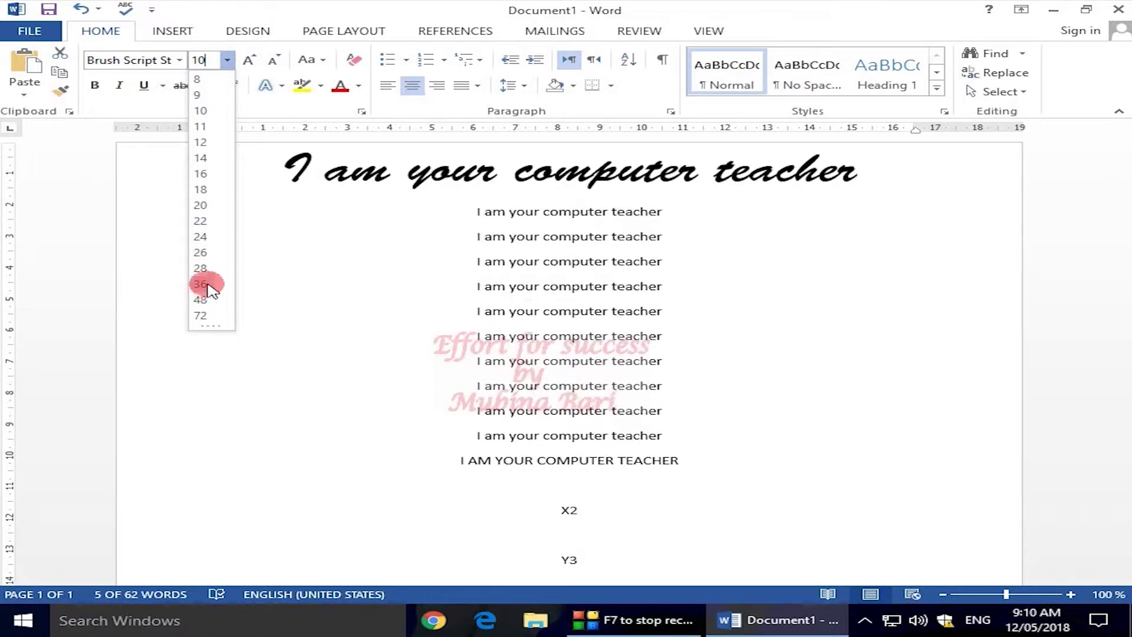
click(206, 220)
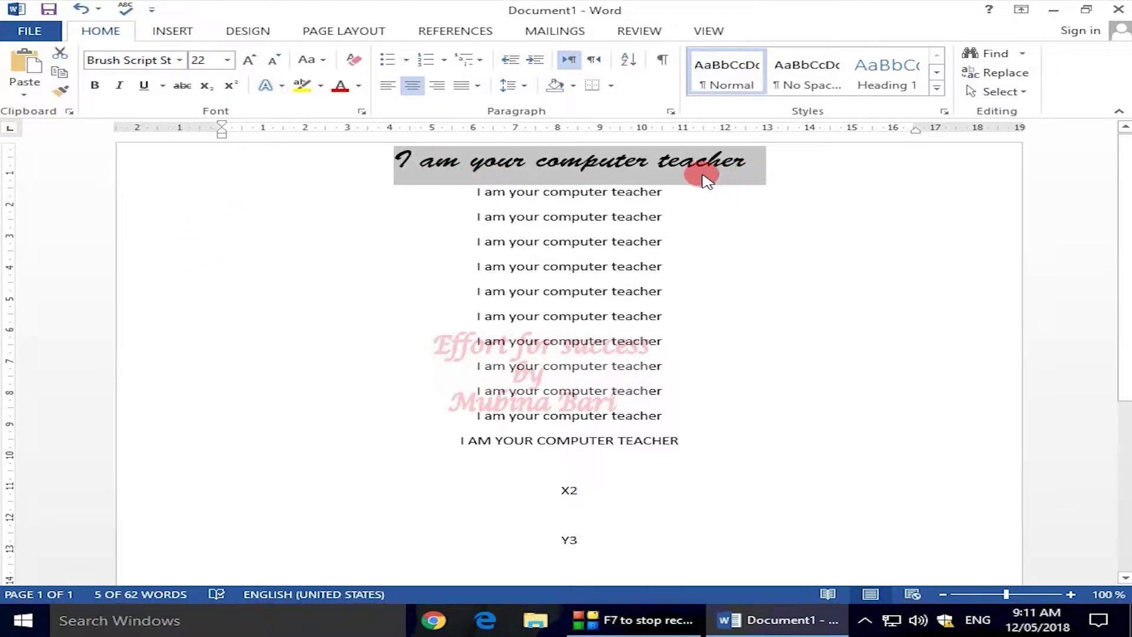
- Enlarge the second "I am your computer teacher" line to size 36 with repeated Increase Font Size
drag(463, 189, 680, 197)
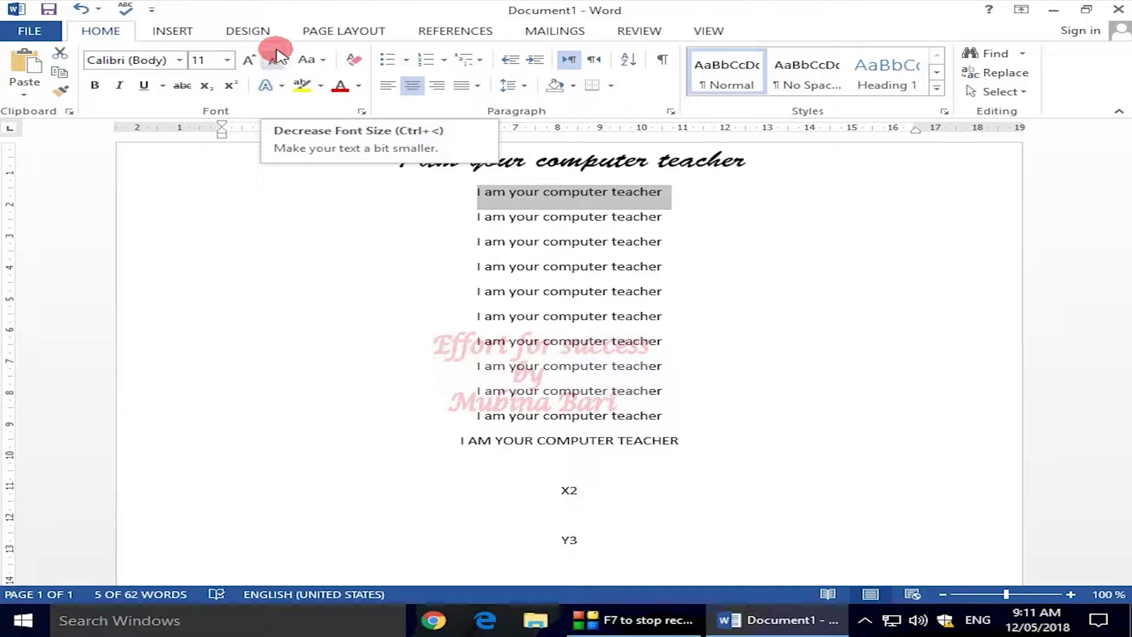
click(247, 60)
click(248, 60)
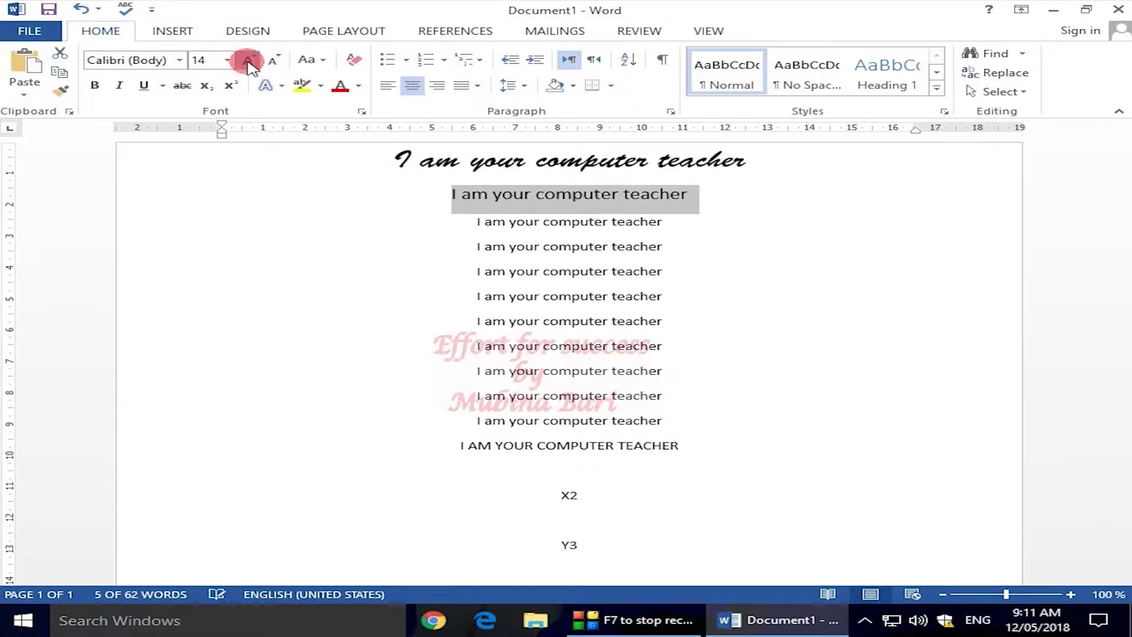
click(248, 60)
click(248, 60)
click(248, 60)
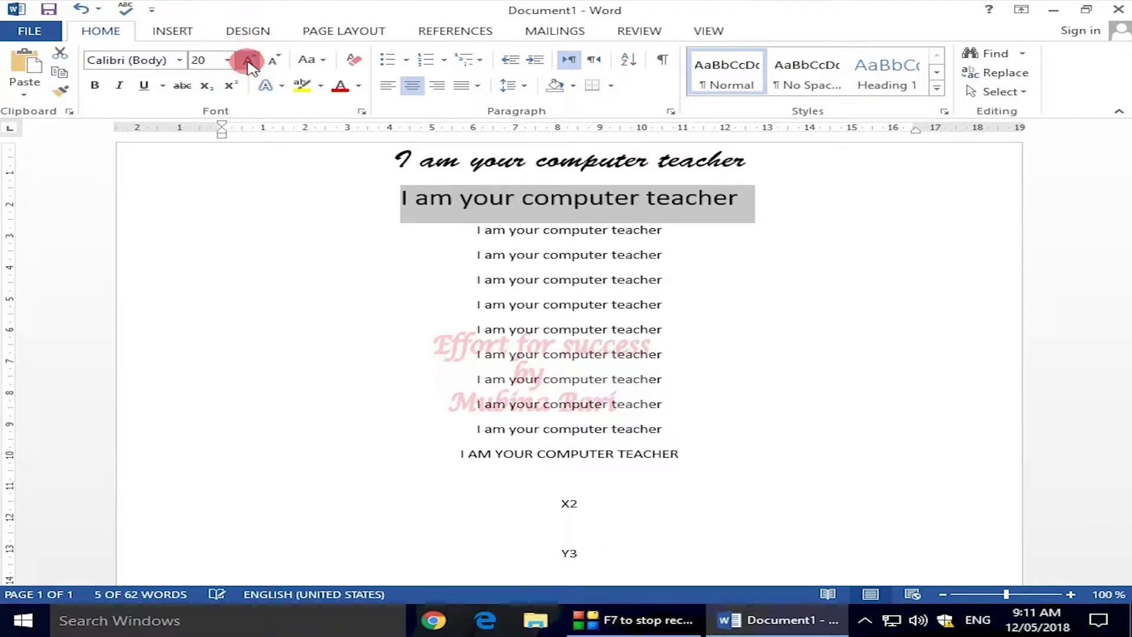
click(247, 59)
click(248, 60)
click(248, 59)
click(248, 59)
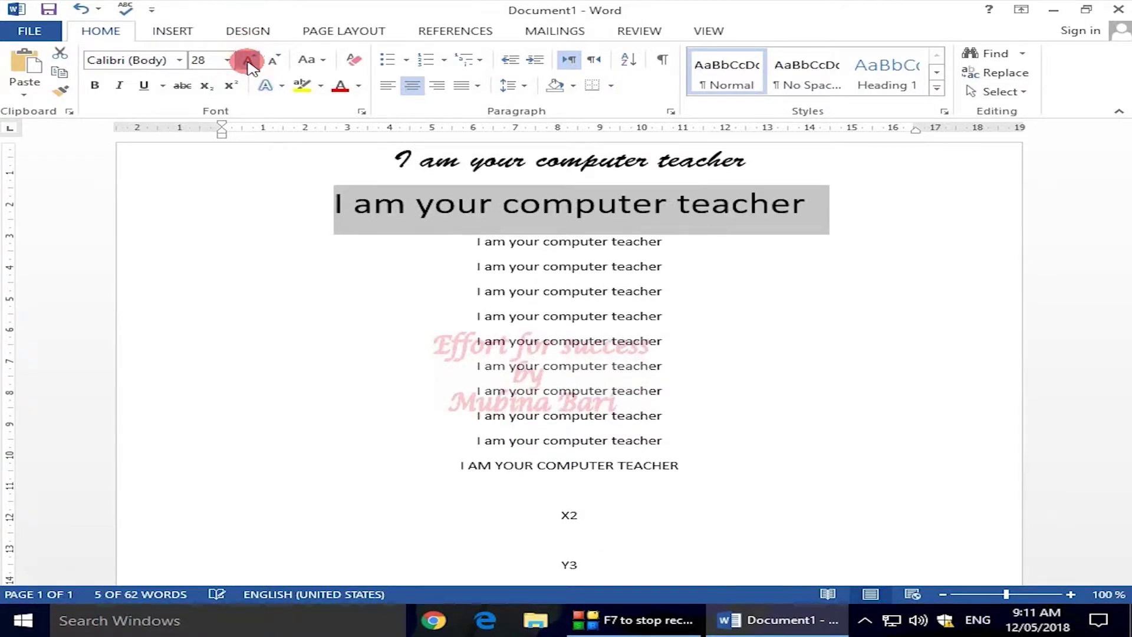
click(248, 59)
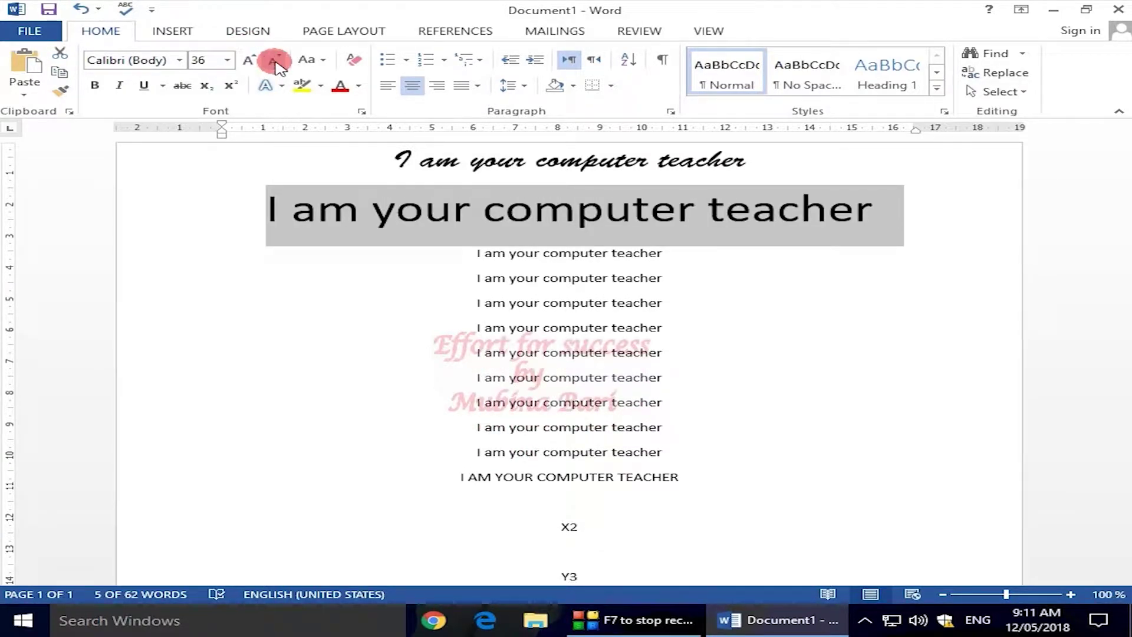
- Shrink the second line's text to size 8 with repeated Decrease Font Size
click(274, 61)
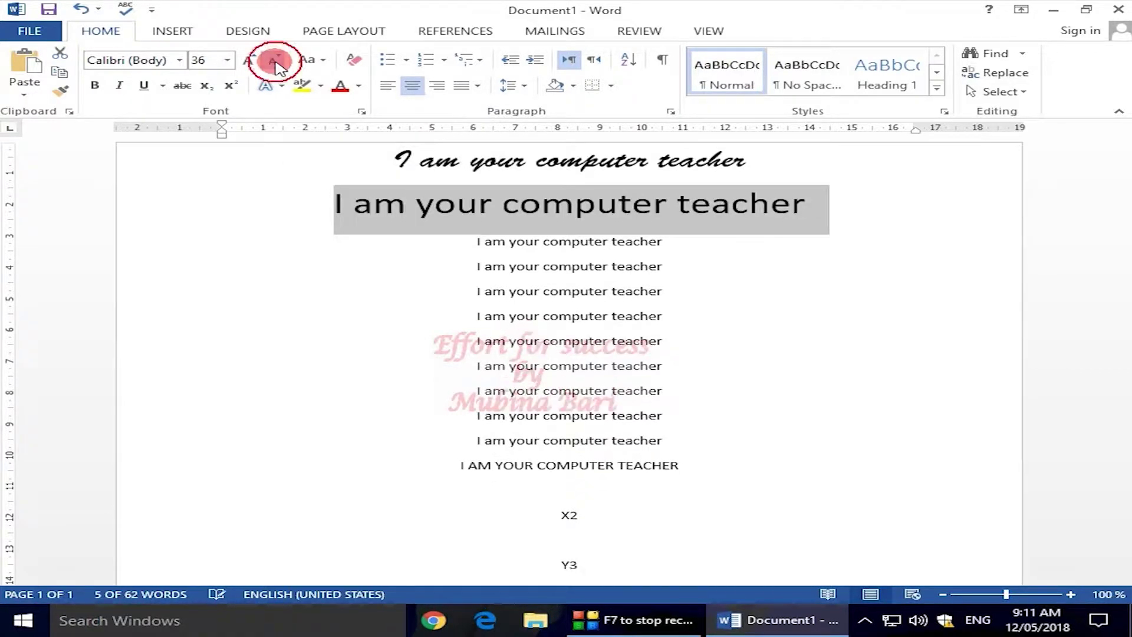
click(274, 60)
click(274, 61)
click(276, 61)
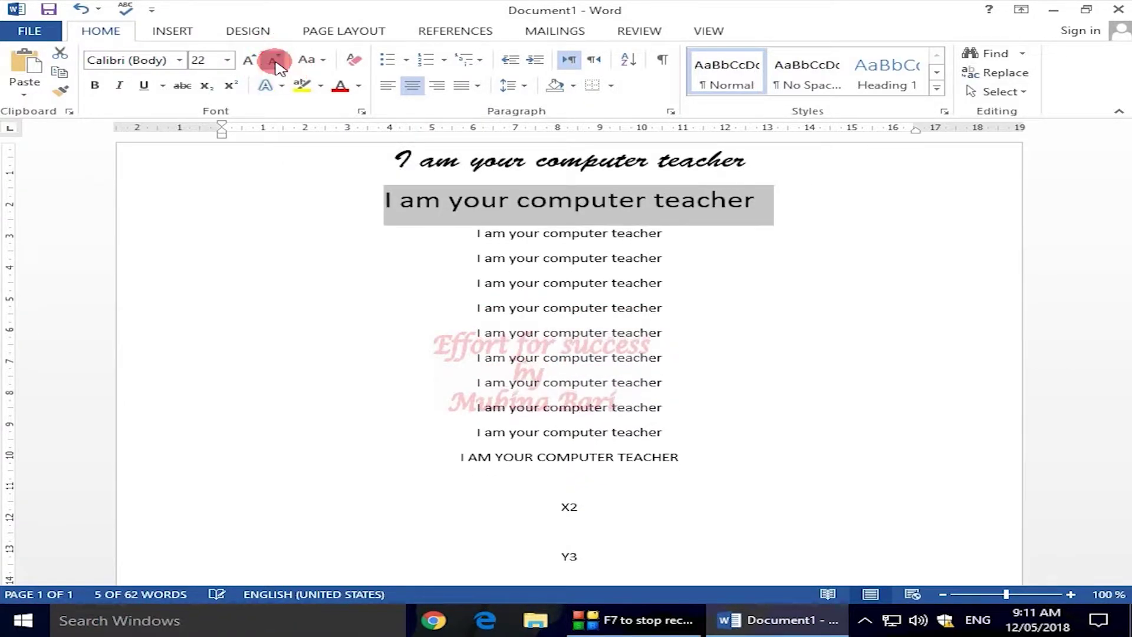
click(275, 62)
click(276, 62)
click(275, 61)
click(275, 62)
click(275, 61)
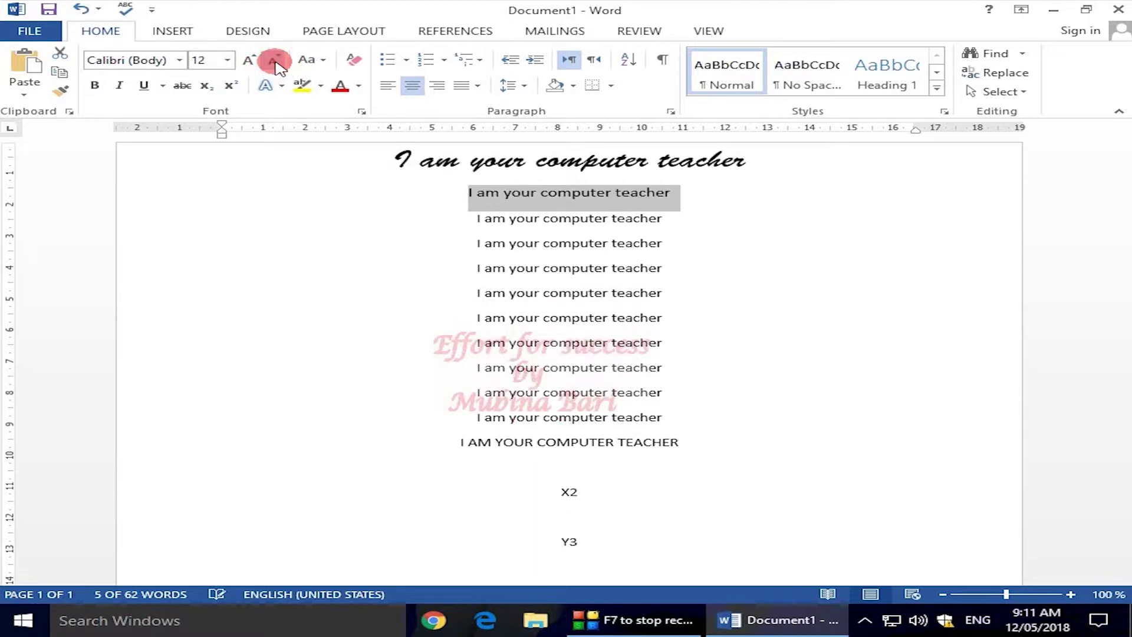
click(275, 61)
click(275, 61)
click(275, 60)
click(275, 60)
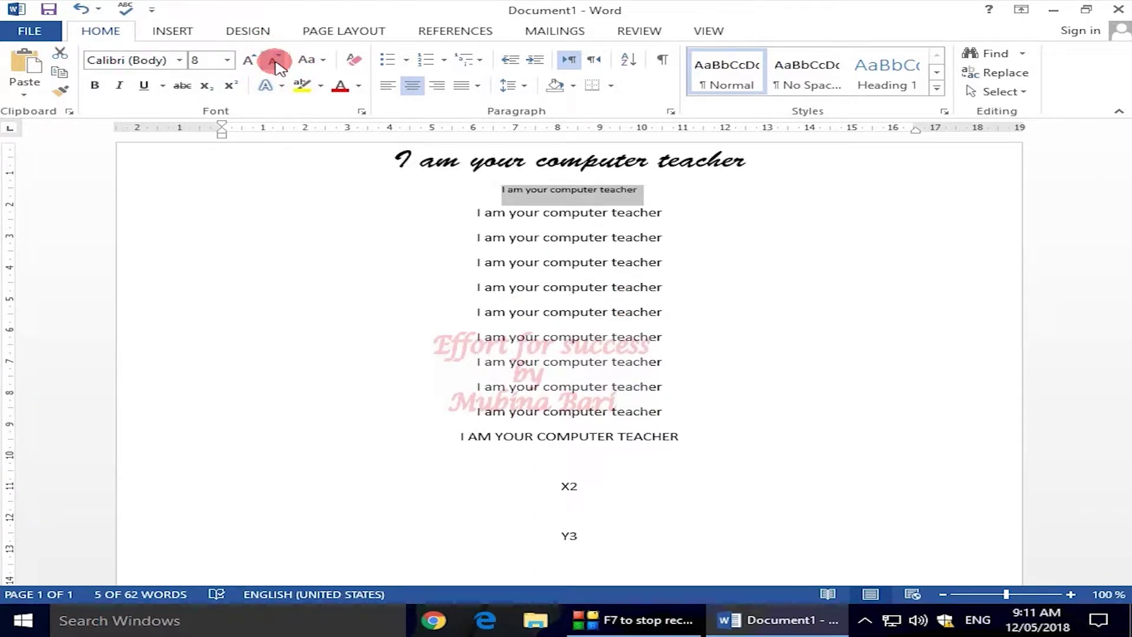
- Make the third "I am your computer teacher" line bold and italic
drag(463, 210, 665, 214)
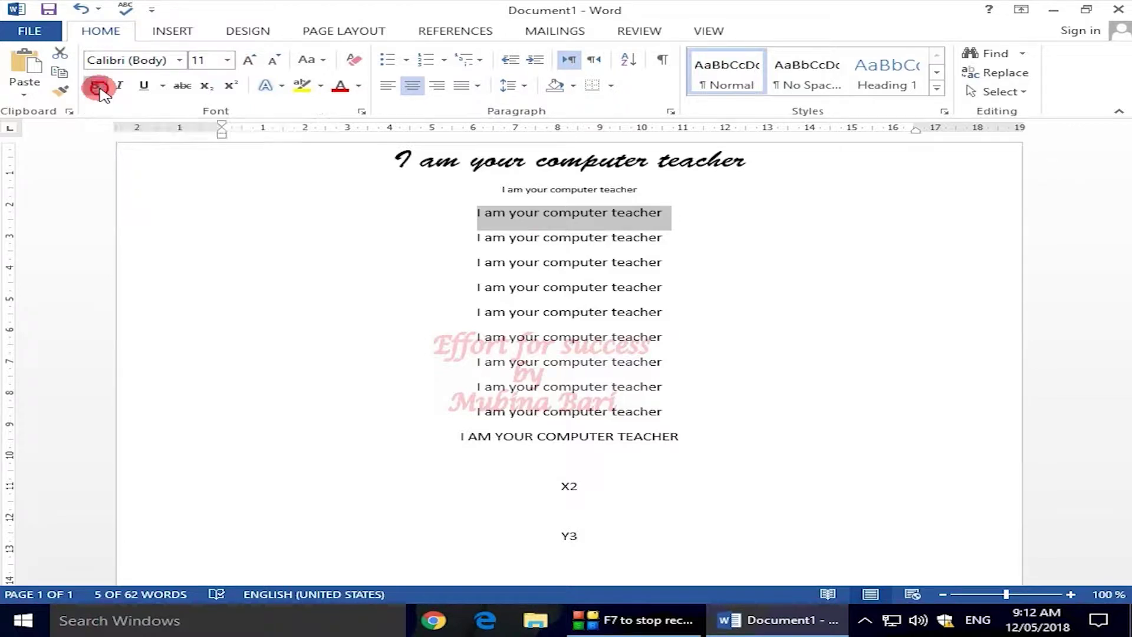
click(96, 86)
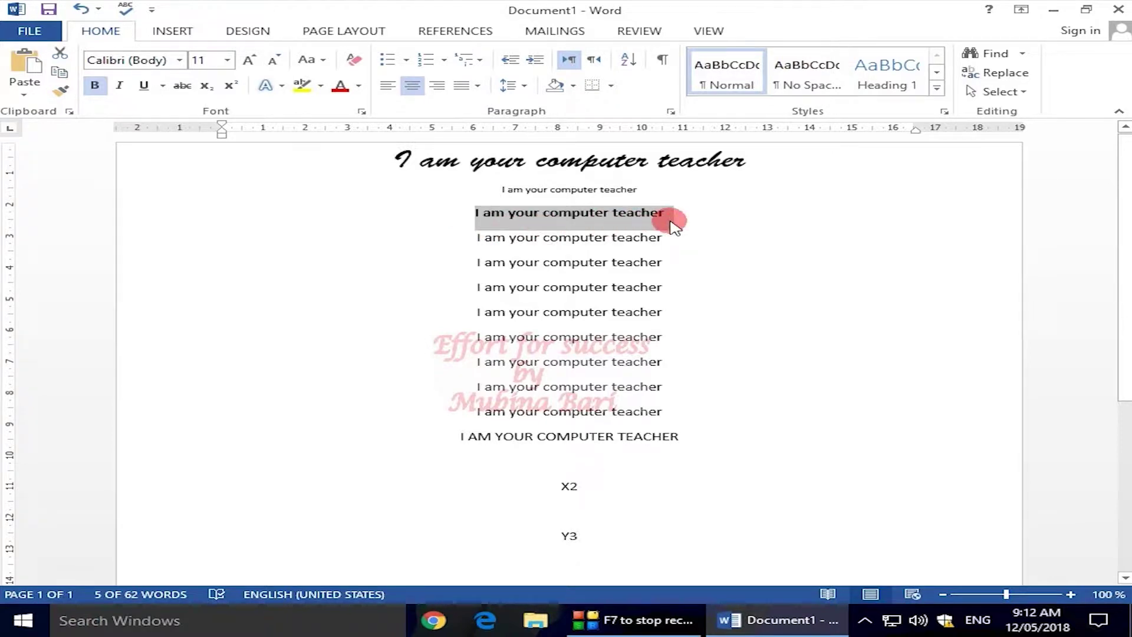
click(121, 86)
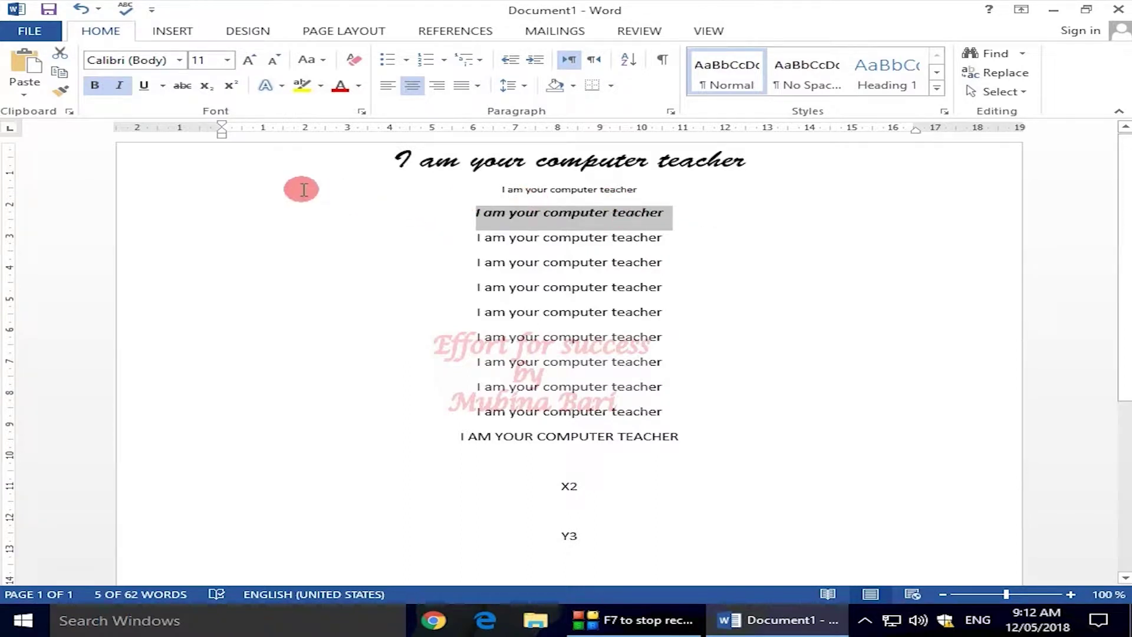
click(94, 86)
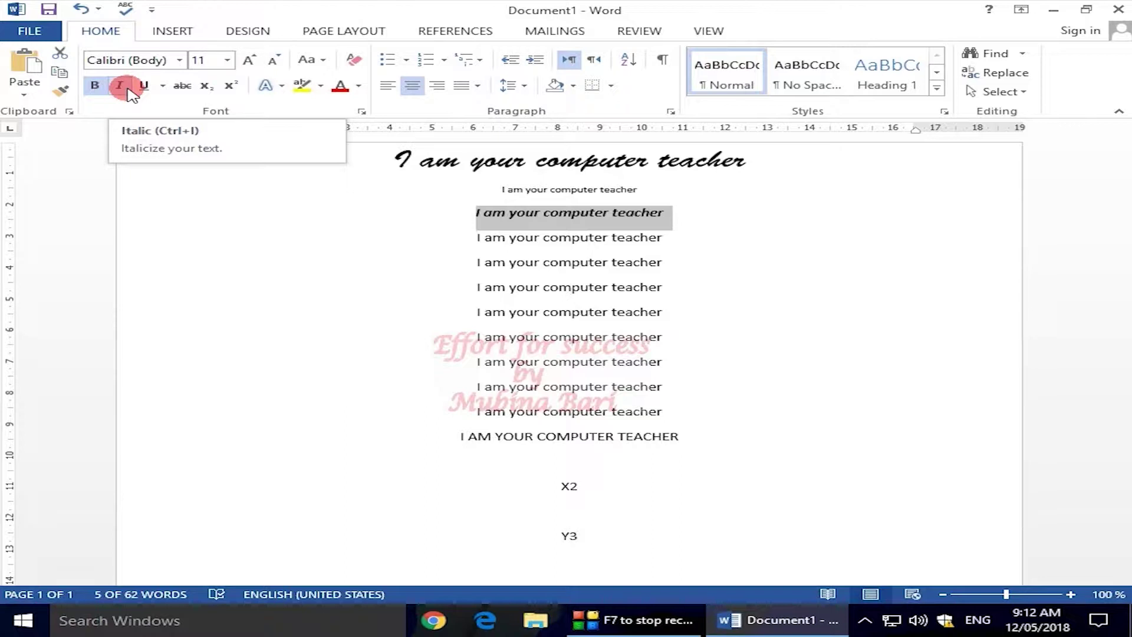
- Underline the fourth "I am your computer teacher" line with the dashed underline style
click(477, 237)
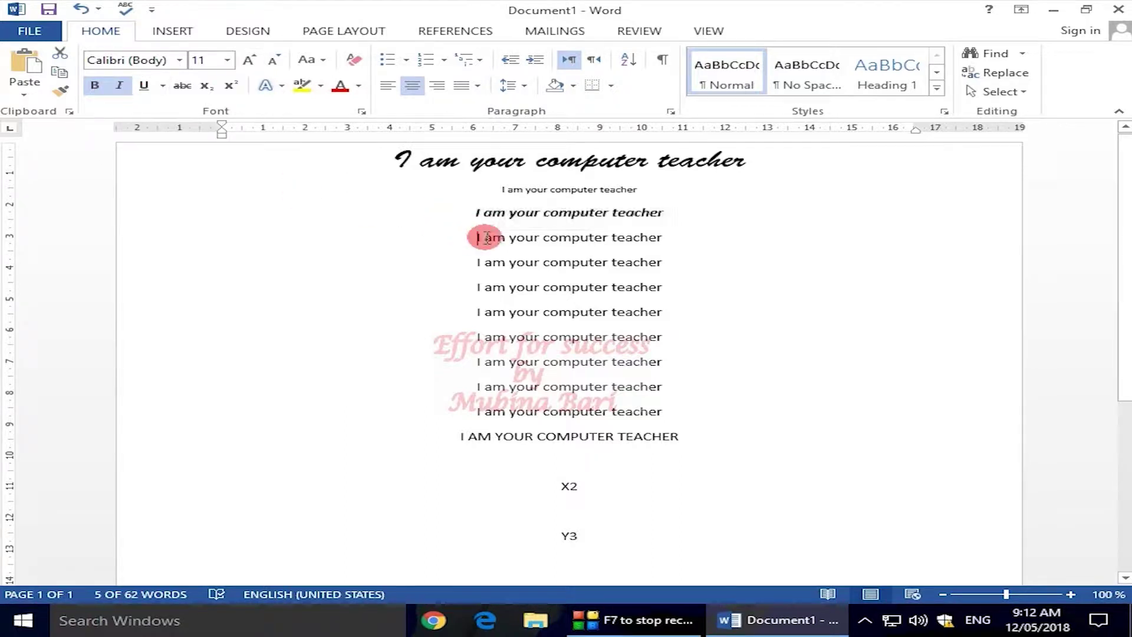
drag(478, 238, 679, 238)
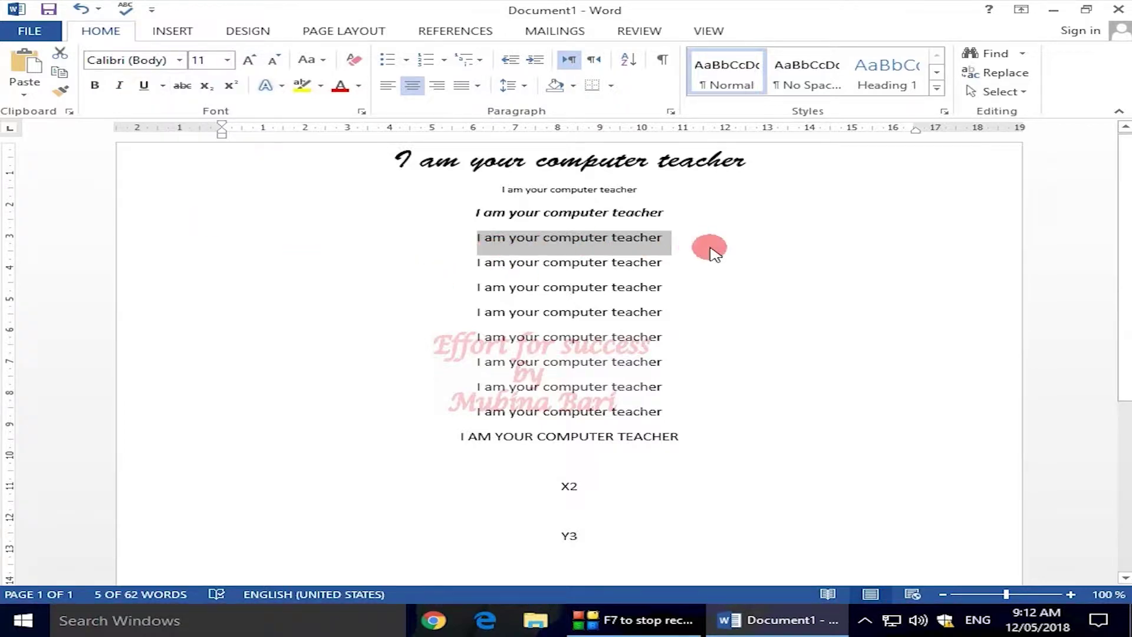
click(144, 85)
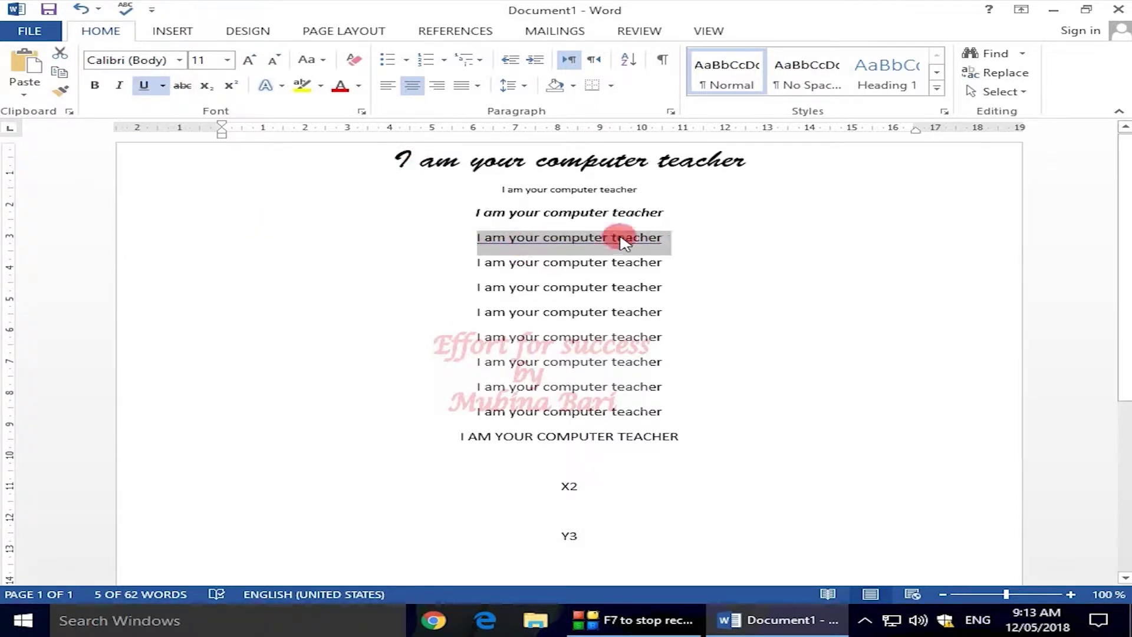
click(164, 86)
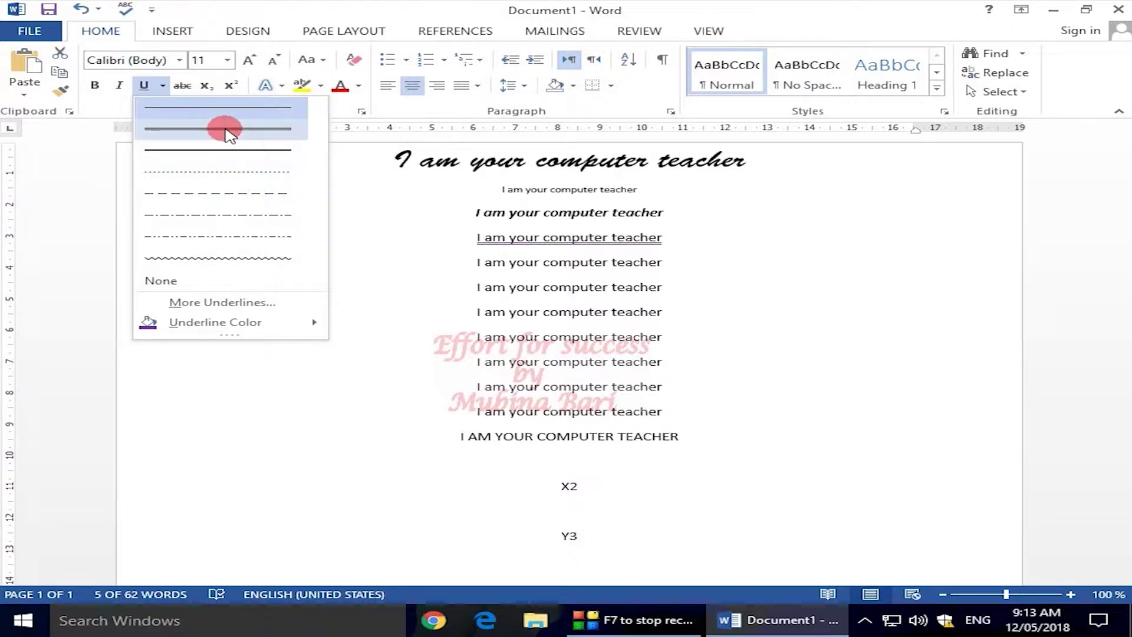
click(231, 195)
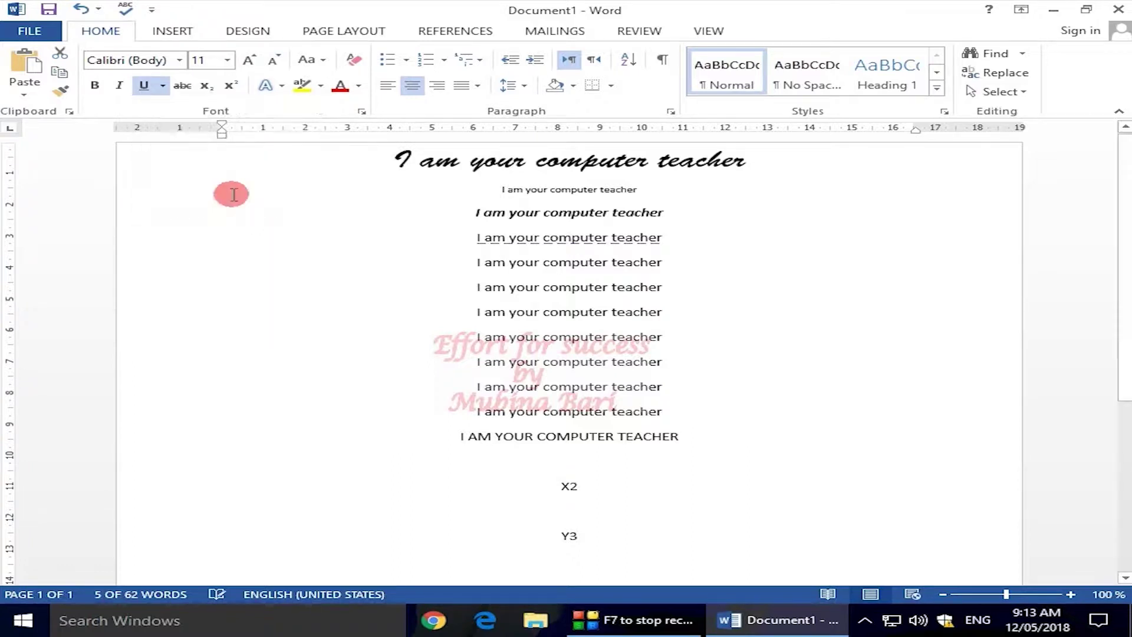
- Set the underline color of the fourth line to the green theme color
click(162, 86)
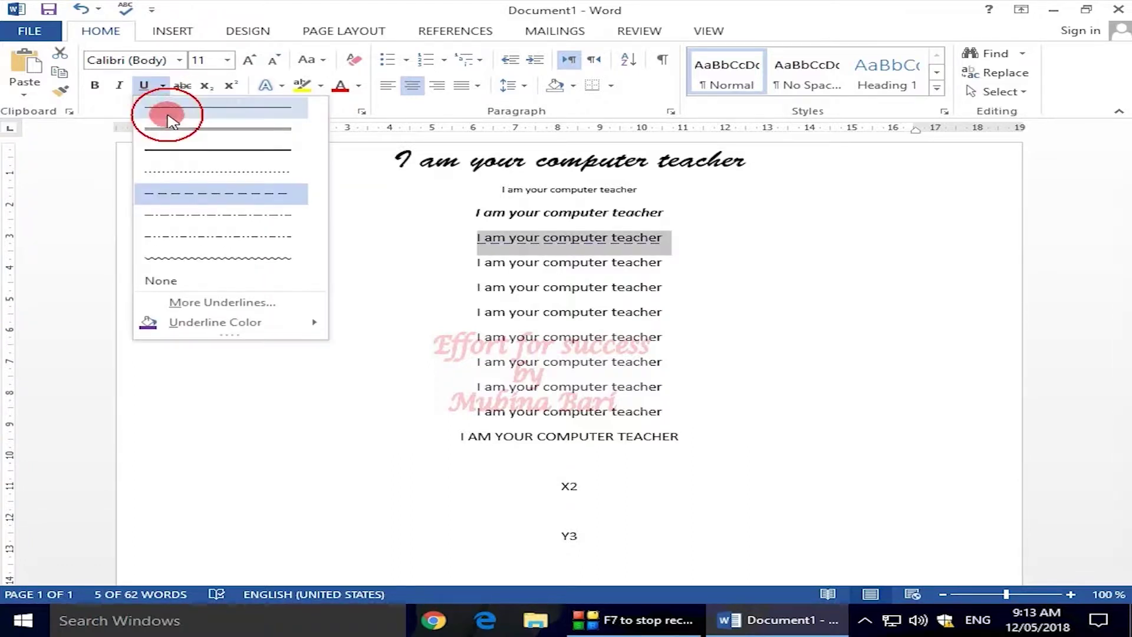
mouse_move(279, 315)
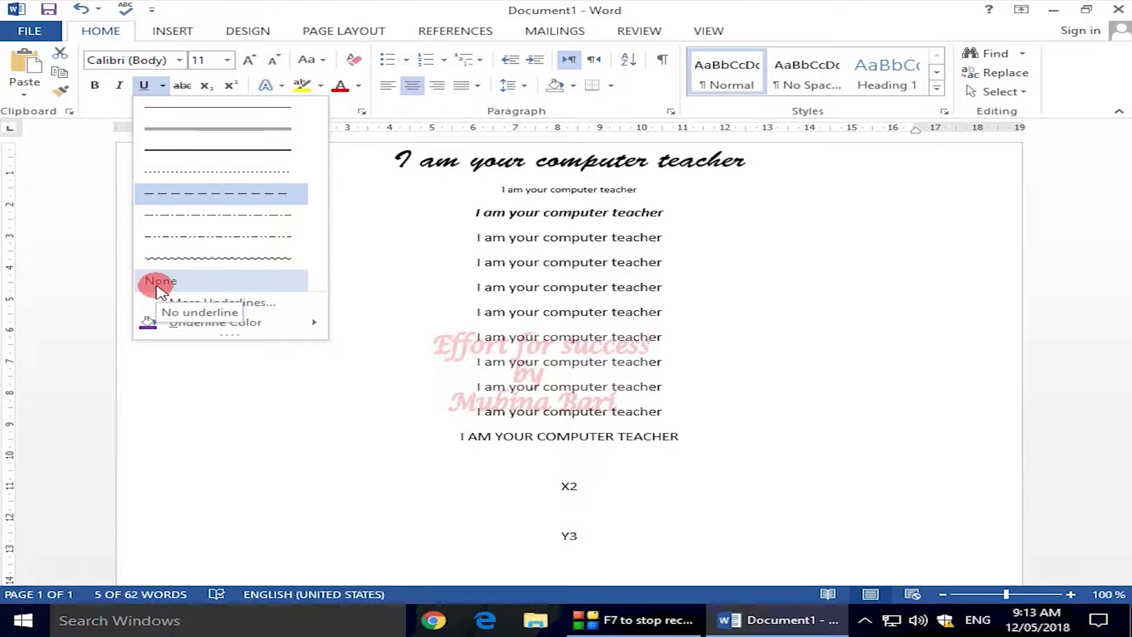
mouse_move(230, 330)
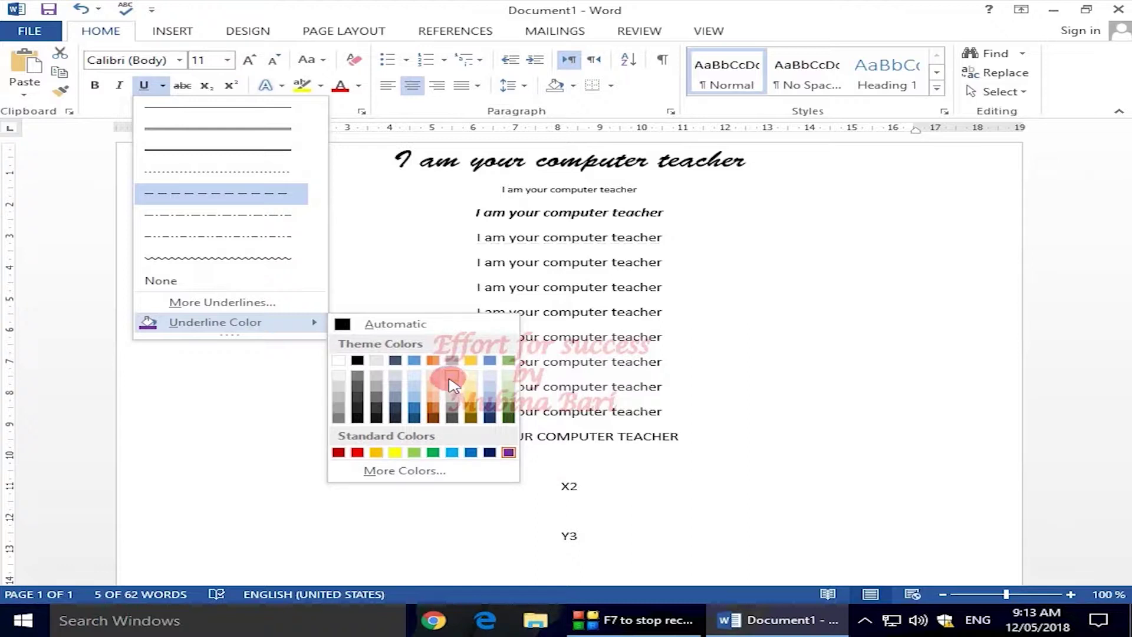
click(508, 363)
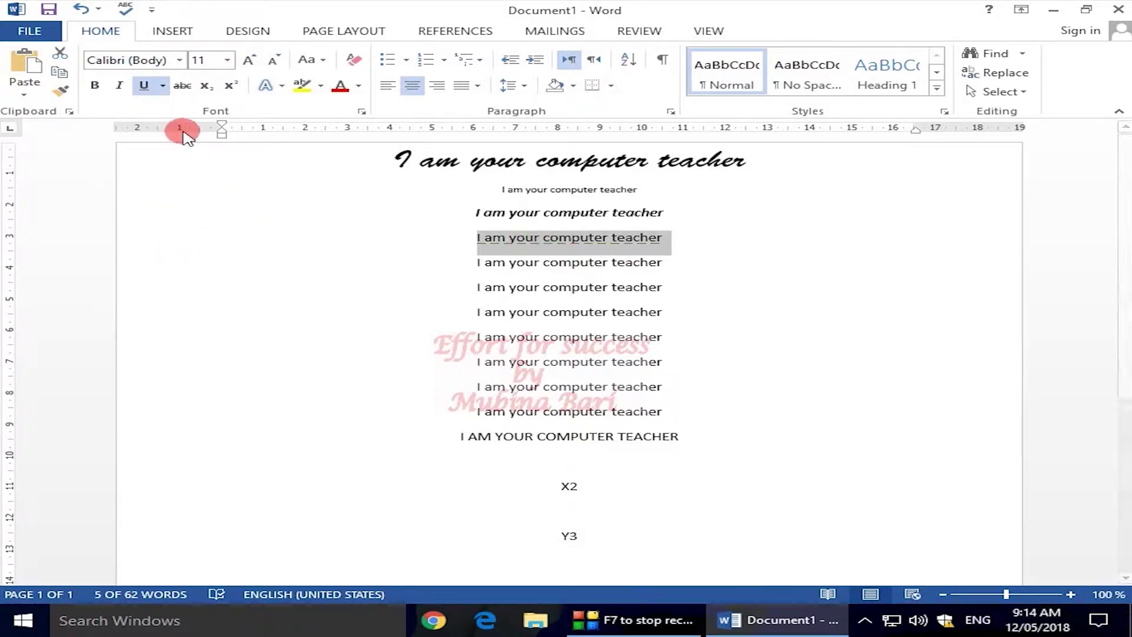
- Apply strikethrough to the fifth "I am your computer teacher" line
drag(474, 260, 688, 257)
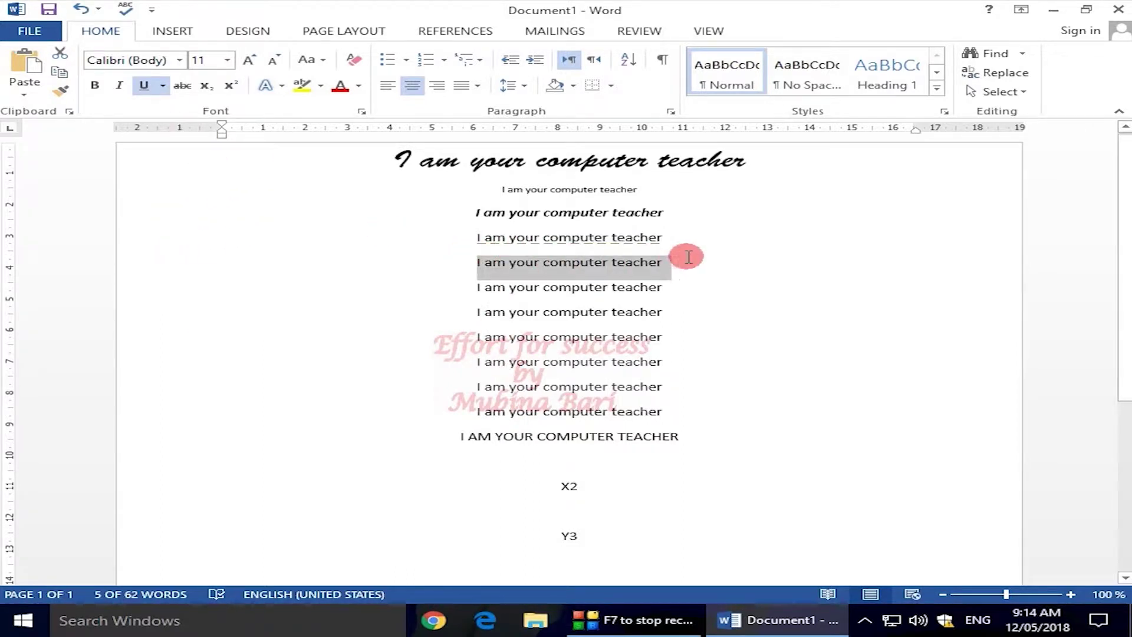
click(183, 86)
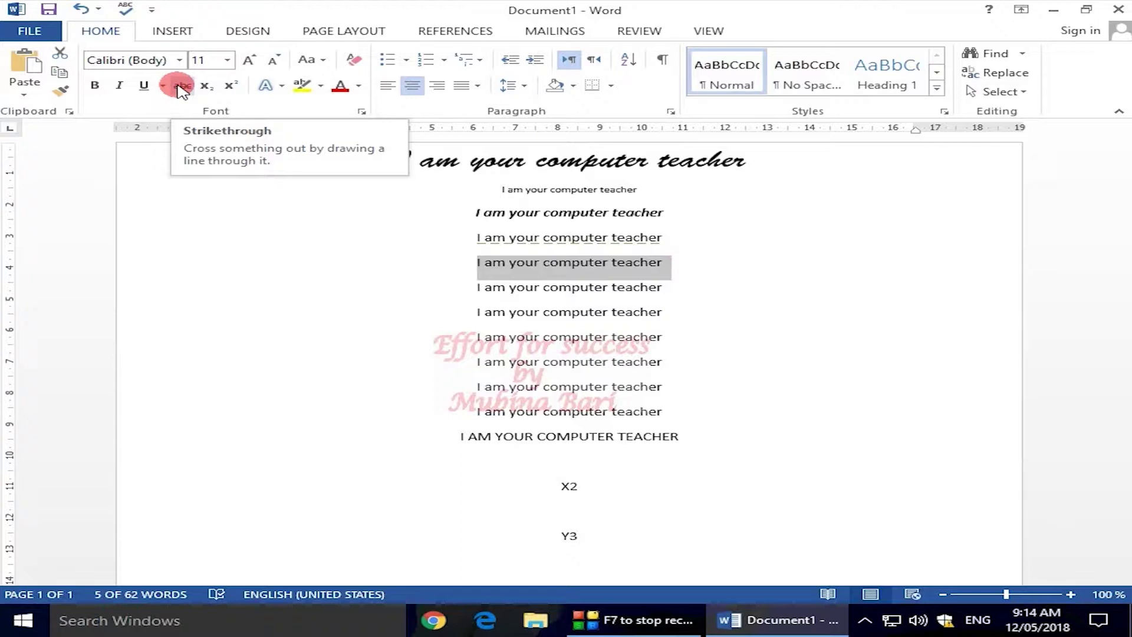
click(180, 88)
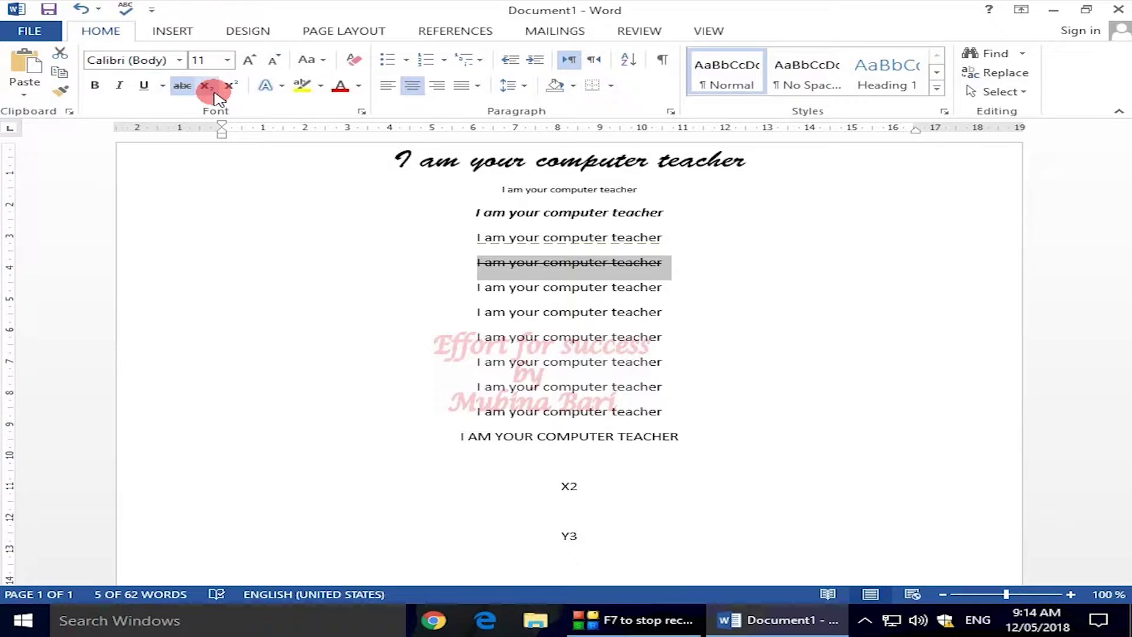
- Format the 2 in "X2" as subscript
click(559, 487)
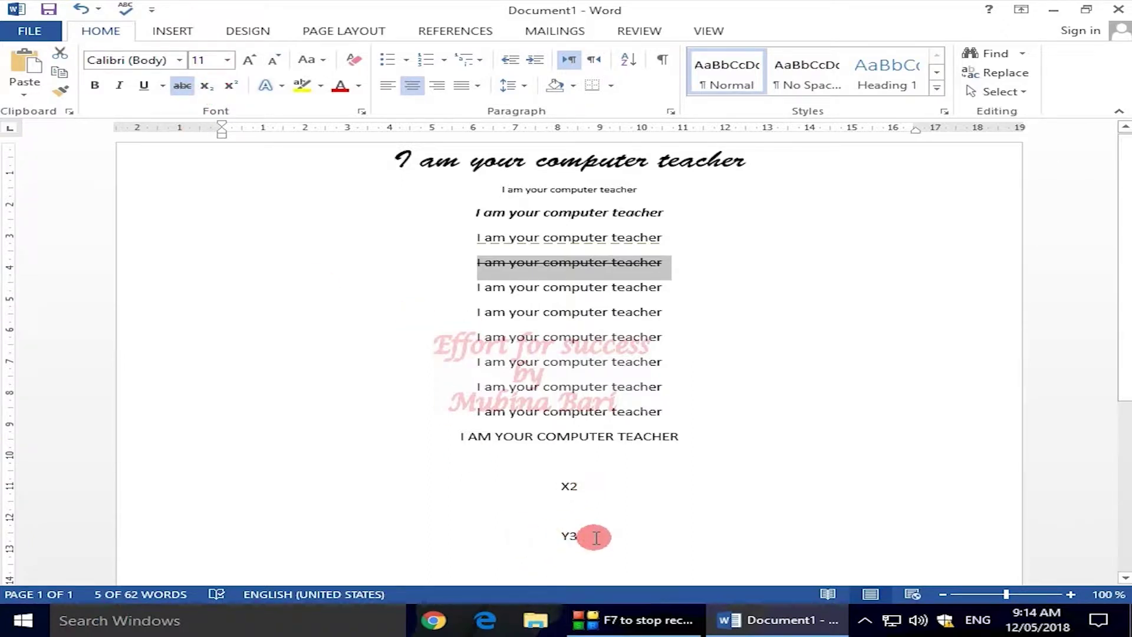
click(569, 485)
drag(570, 486, 583, 487)
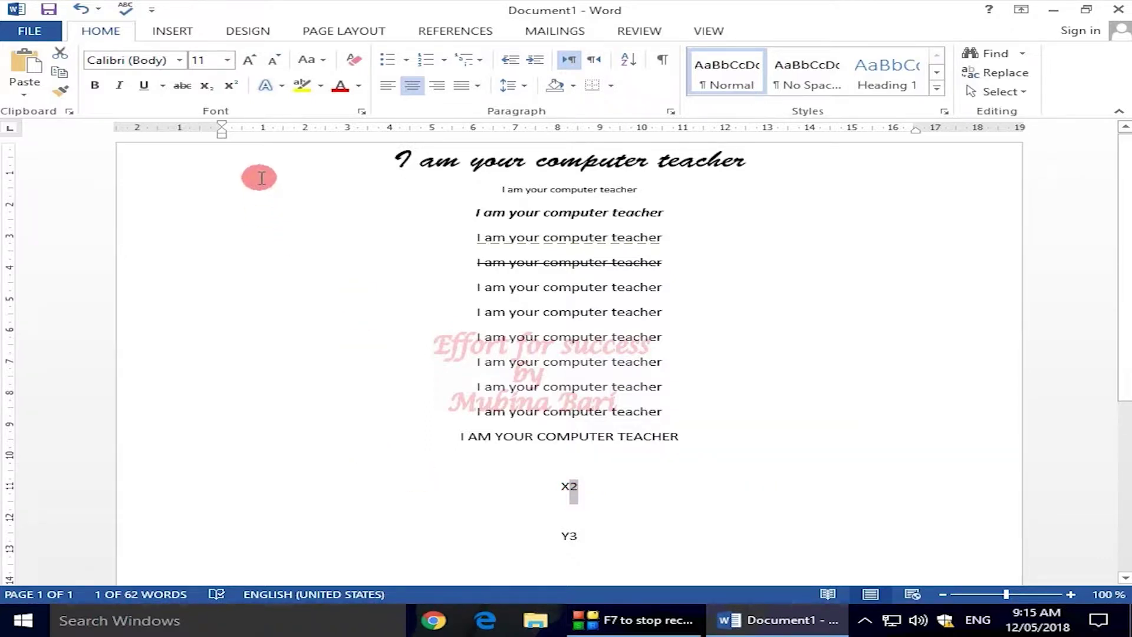
click(207, 87)
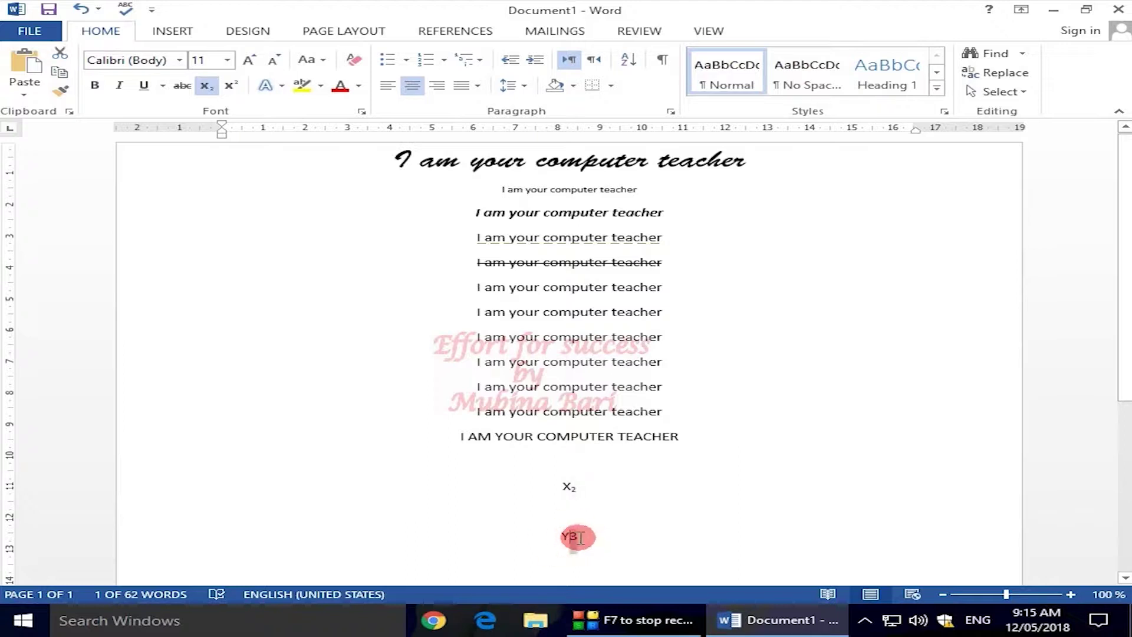
- Format the 3 in "Y3" as superscript
drag(568, 537, 578, 538)
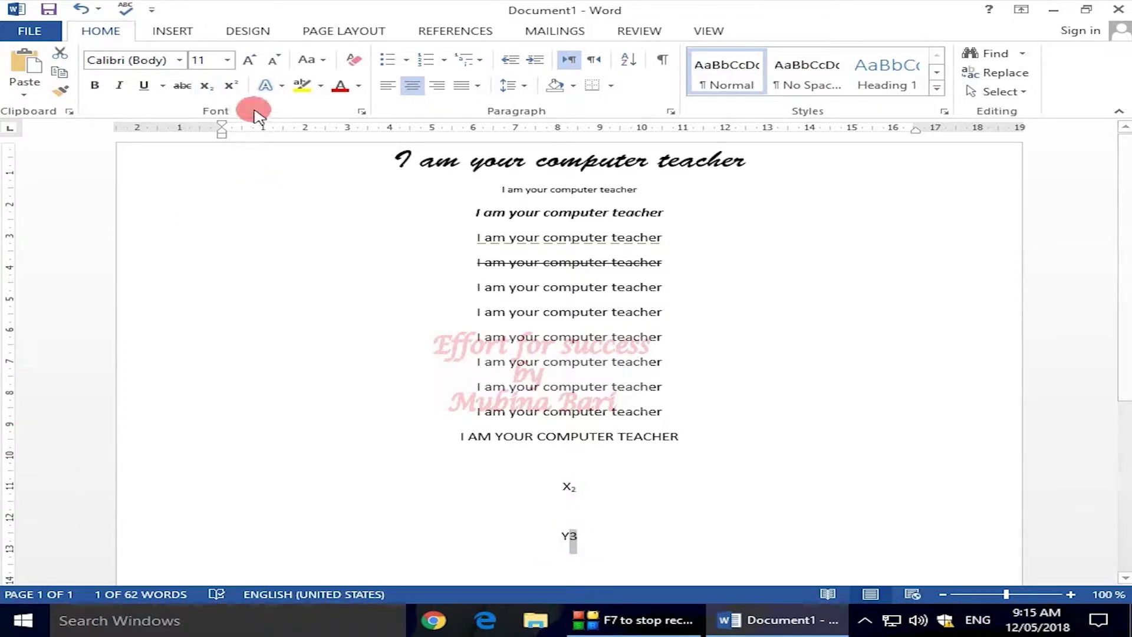
click(229, 86)
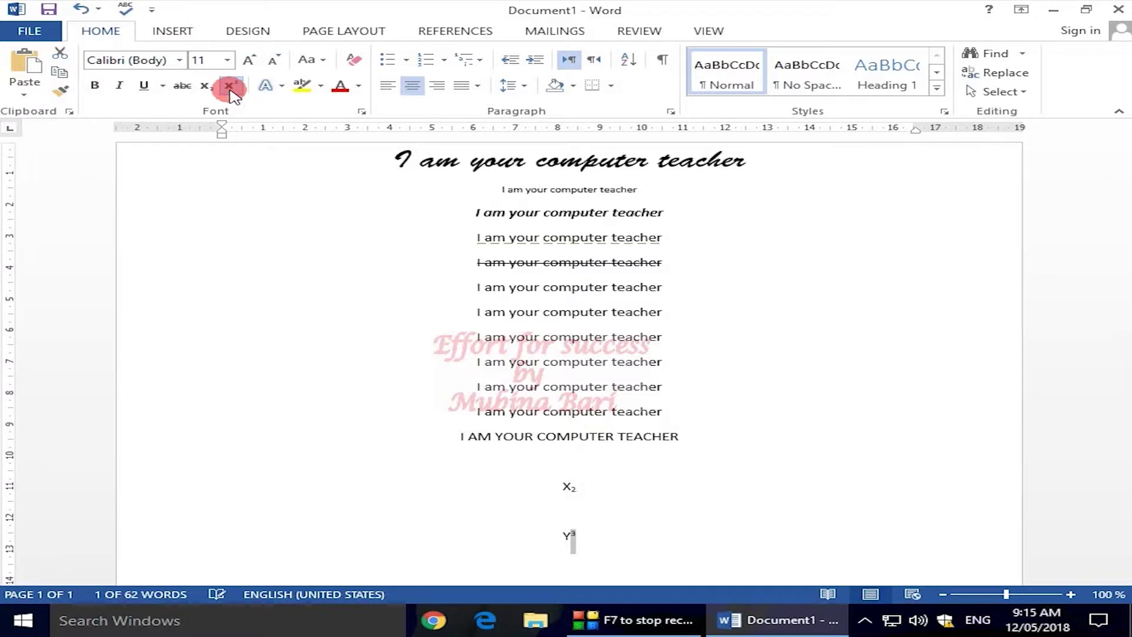
click(570, 538)
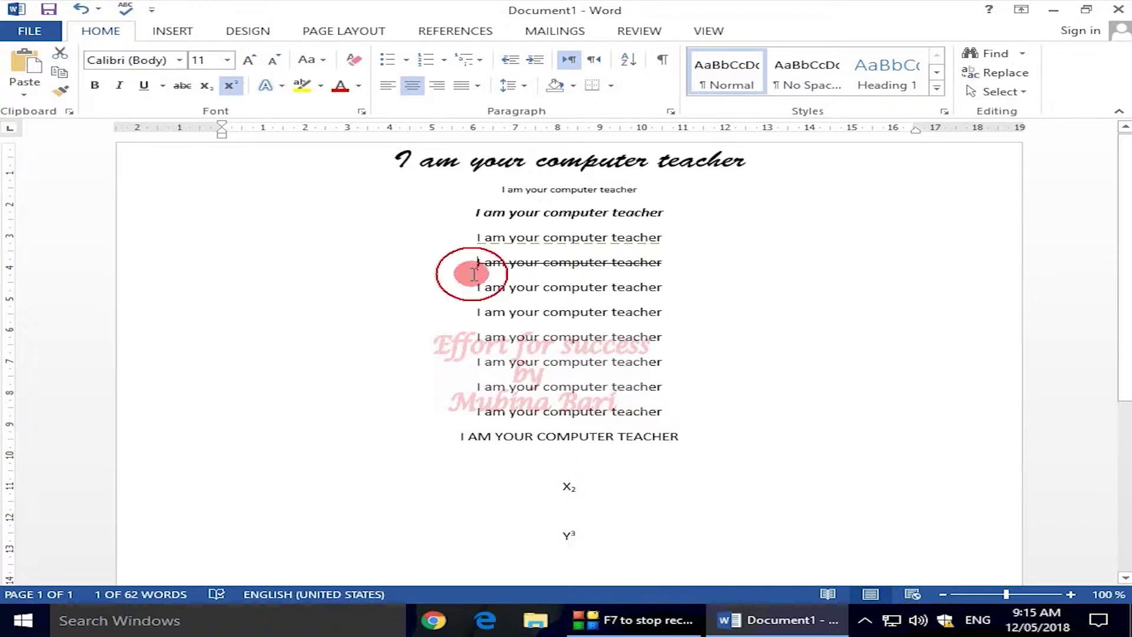
- Apply a yellow glow variation from the third row of text glow effects to the sixth "I am your computer teacher" line
drag(477, 287, 671, 289)
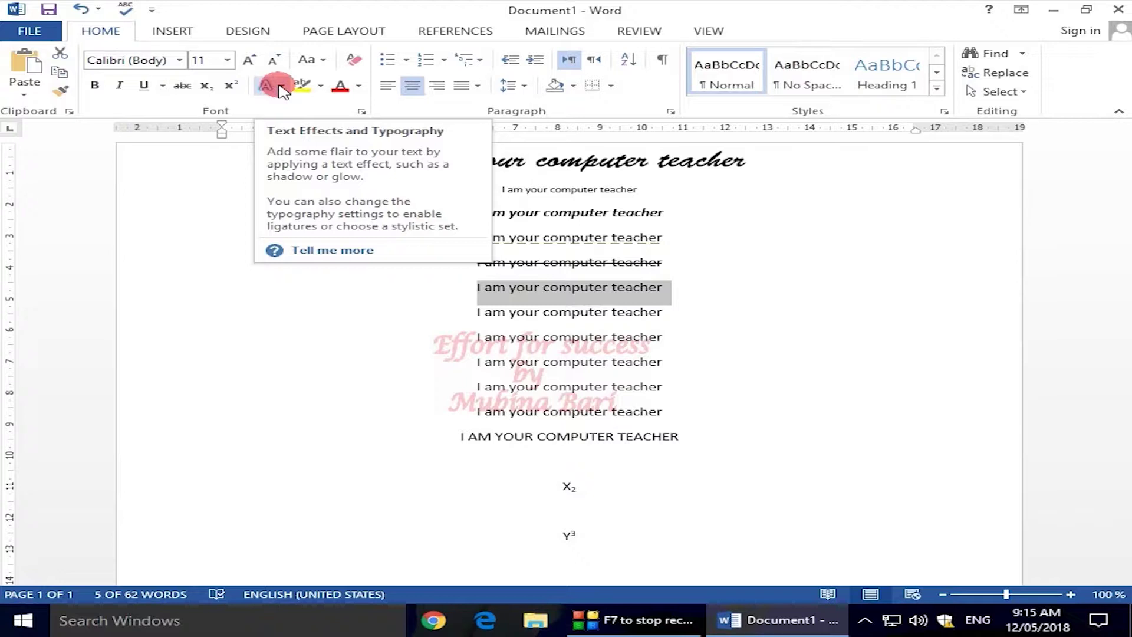
click(281, 86)
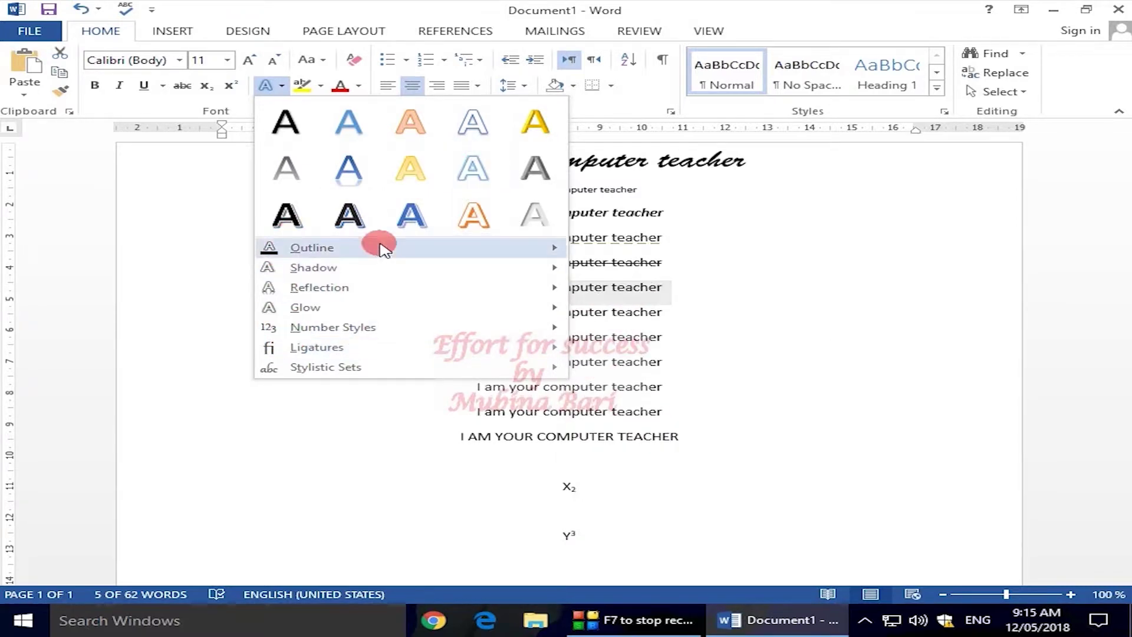
mouse_move(325, 248)
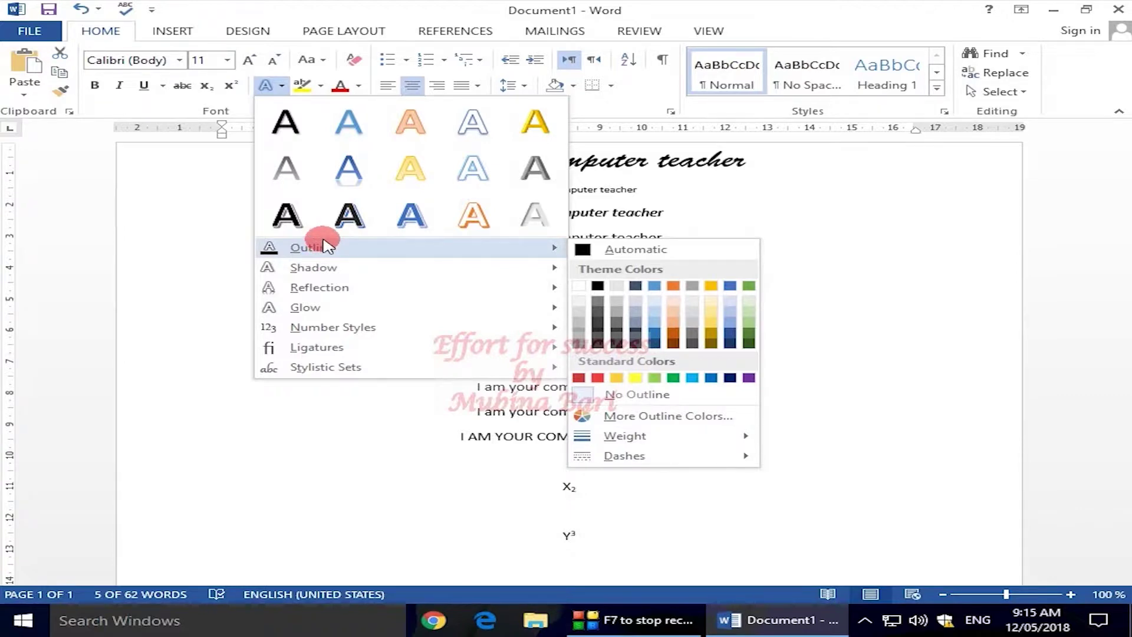
mouse_move(322, 272)
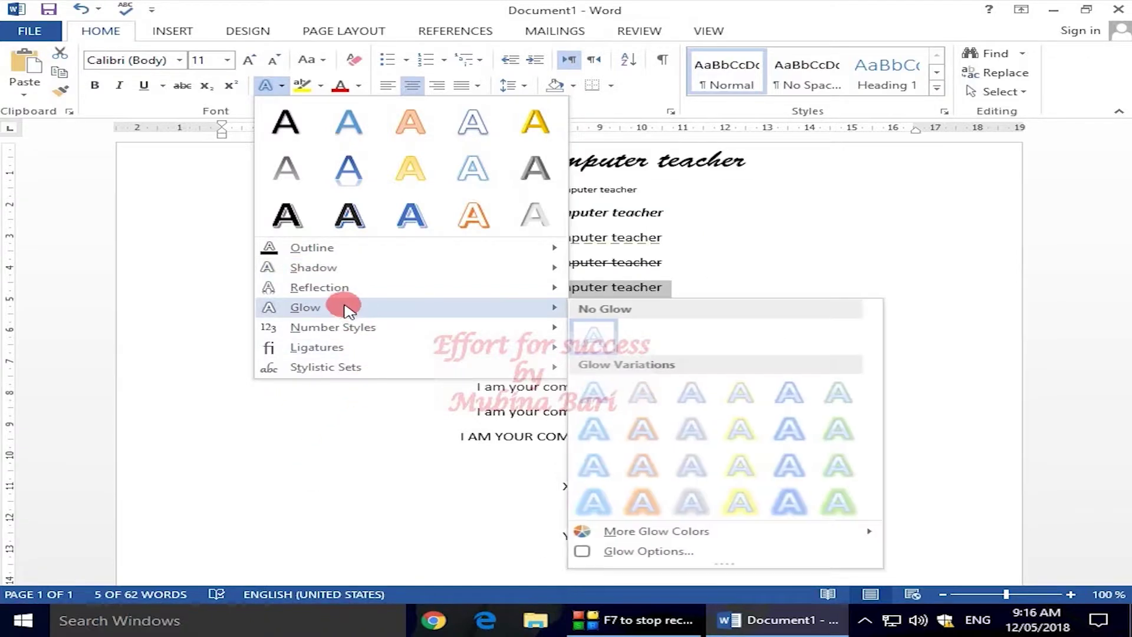
mouse_move(349, 299)
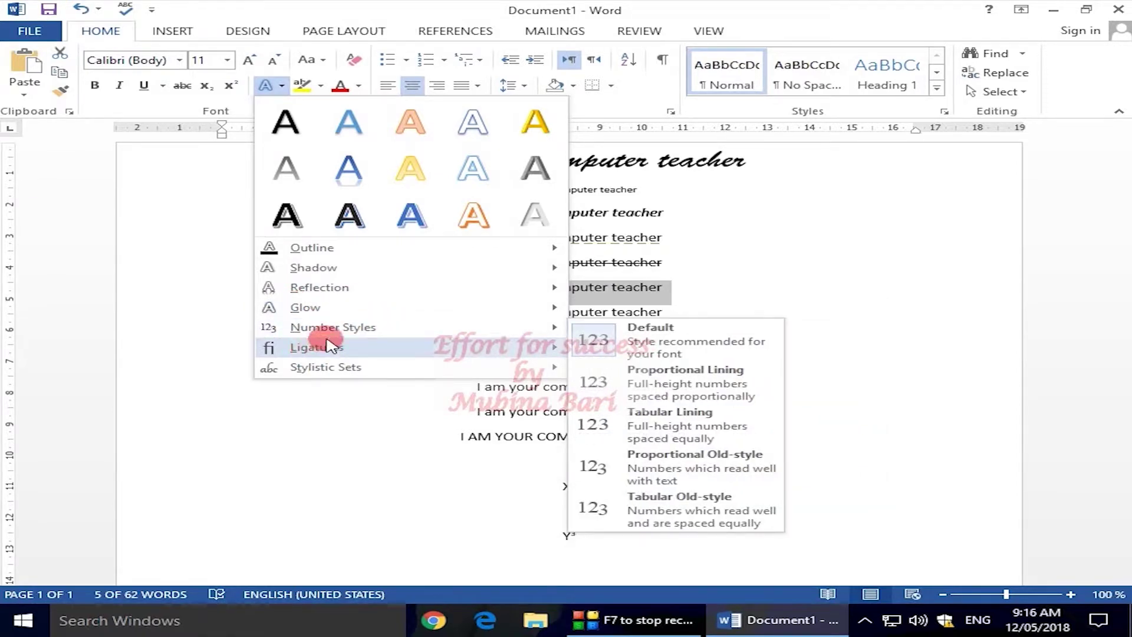
mouse_move(317, 312)
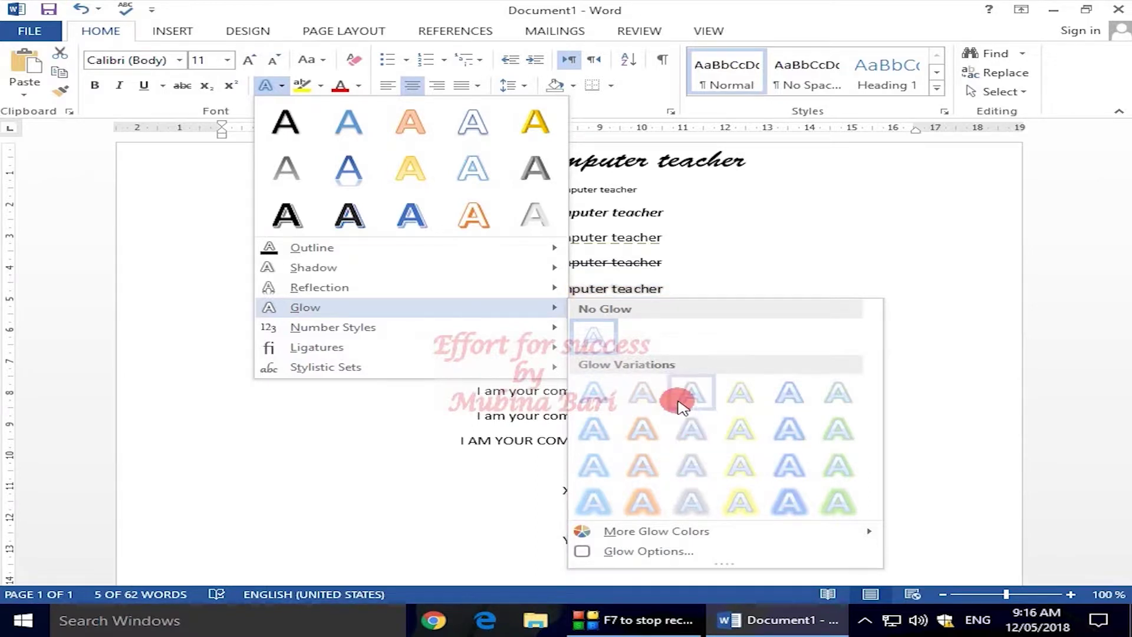
click(754, 477)
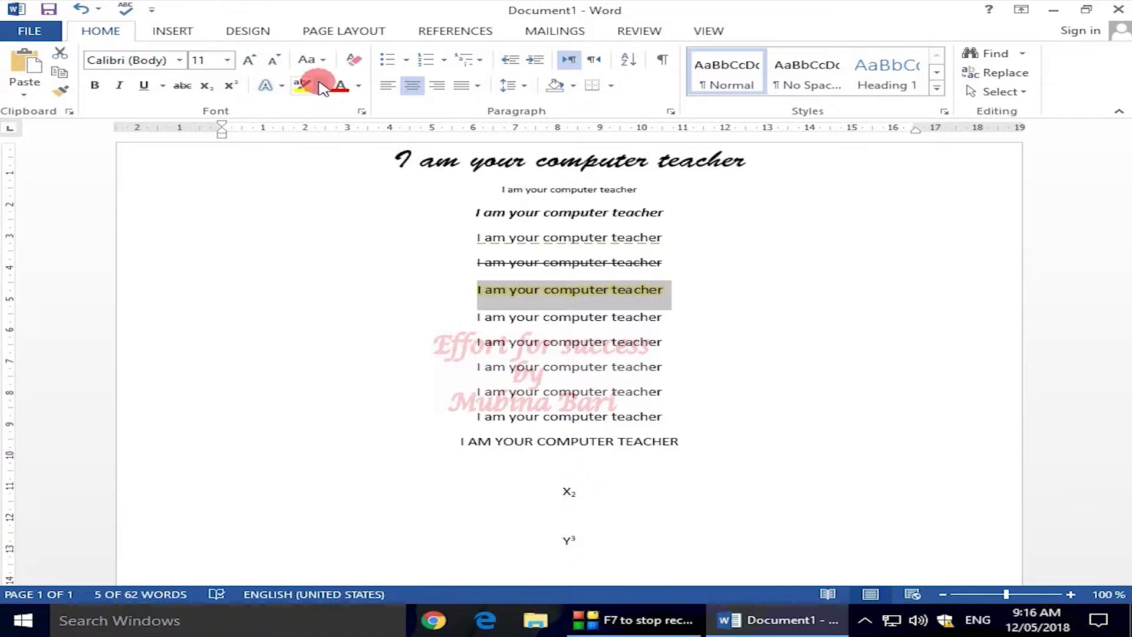
- Apply the blue text effect preset with reflection to the sixth "I am your computer teacher" line
click(282, 87)
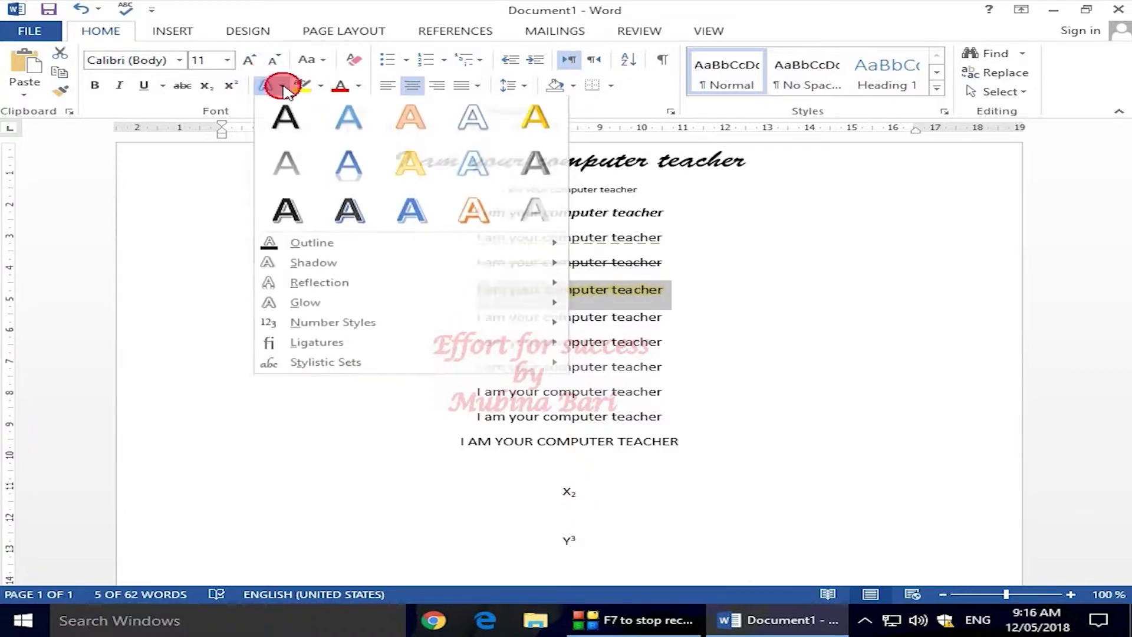
click(360, 178)
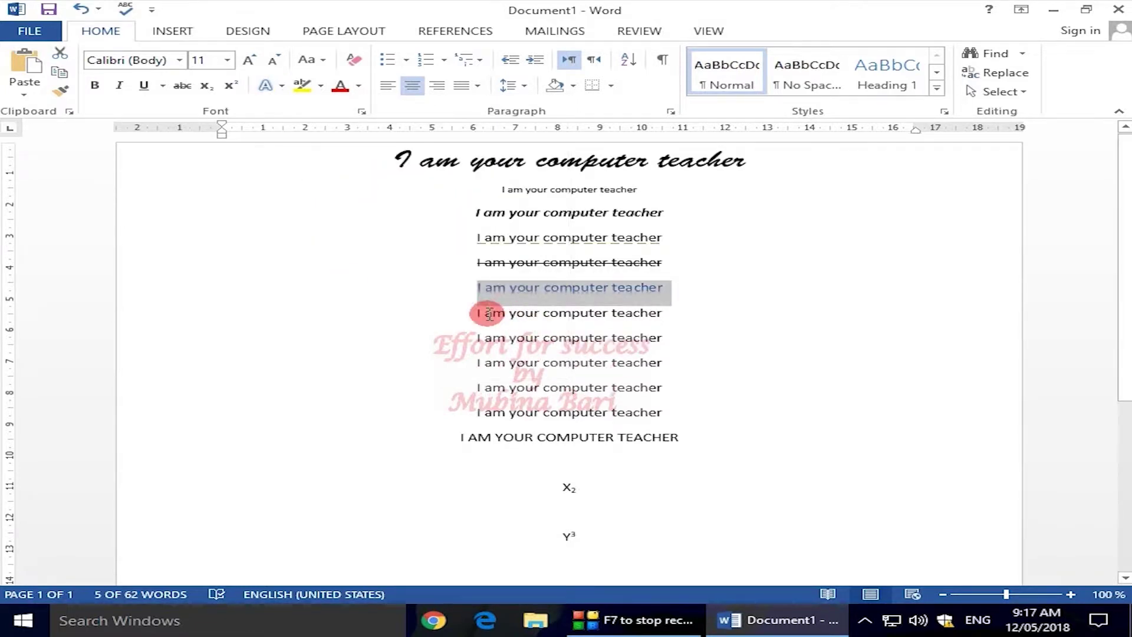
click(424, 290)
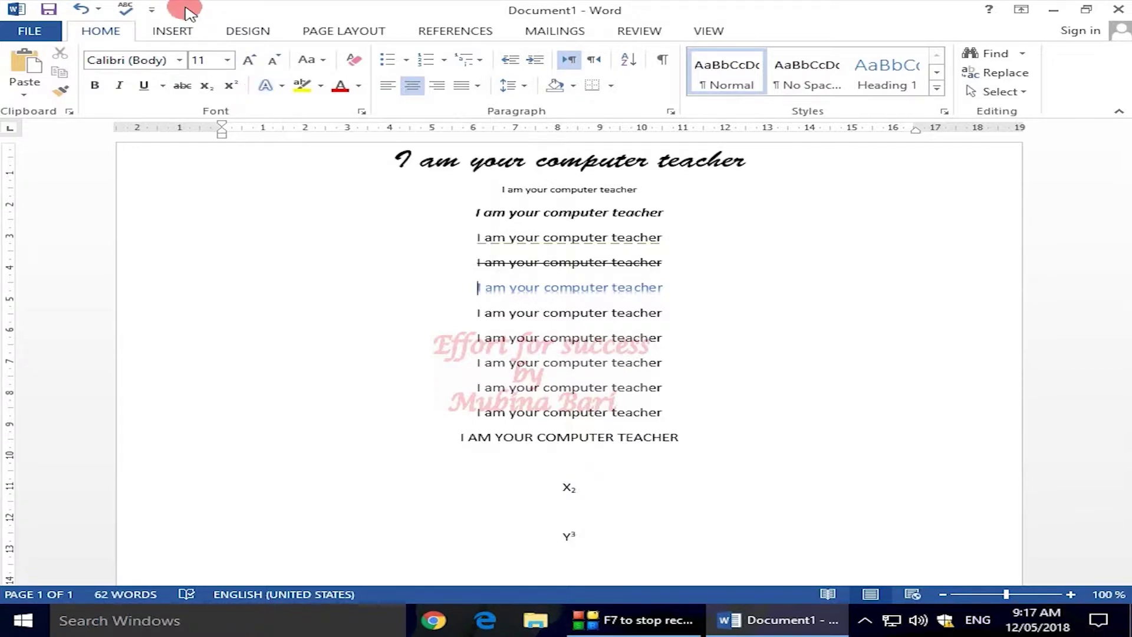
- Change the all-caps last "I AM YOUR COMPUTER TEACHER" line to Sentence case
drag(466, 312, 613, 315)
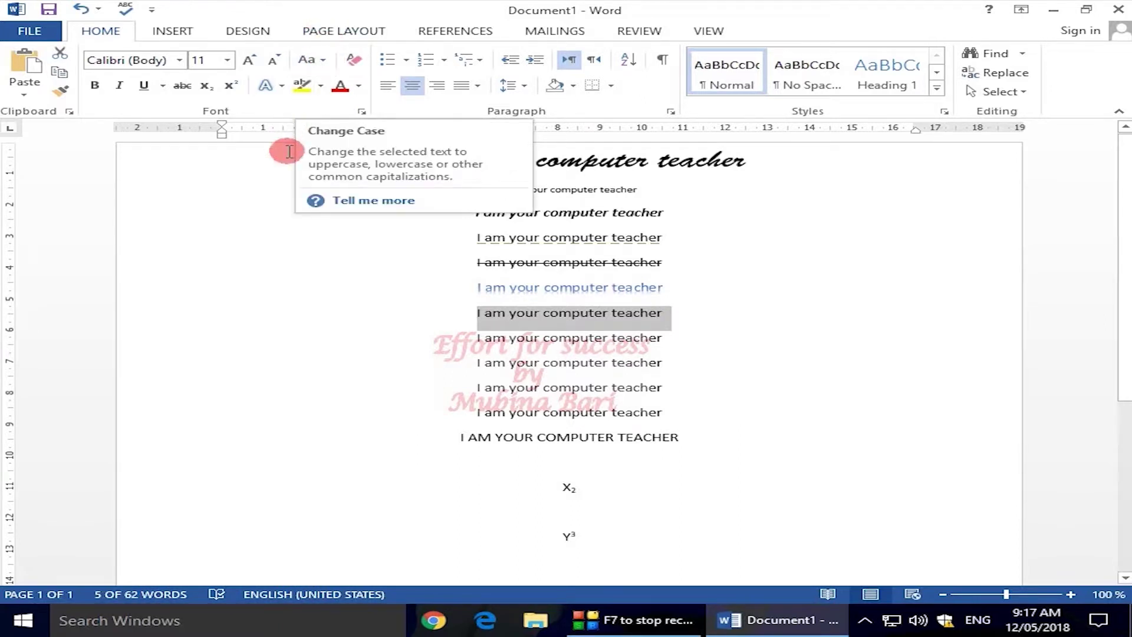
click(287, 197)
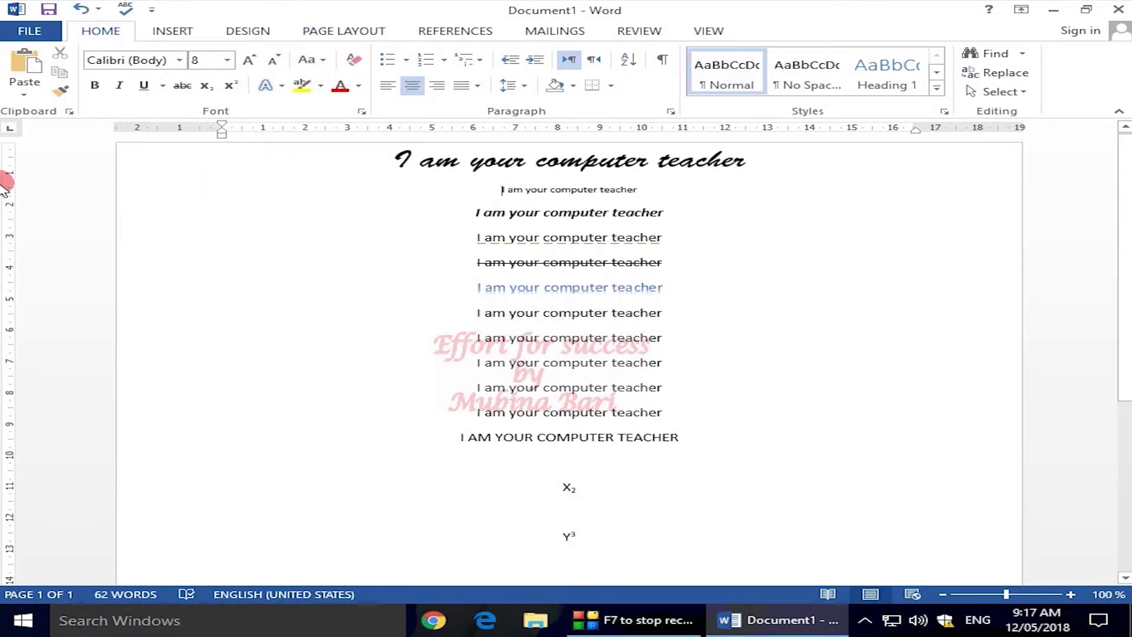
drag(445, 440, 712, 445)
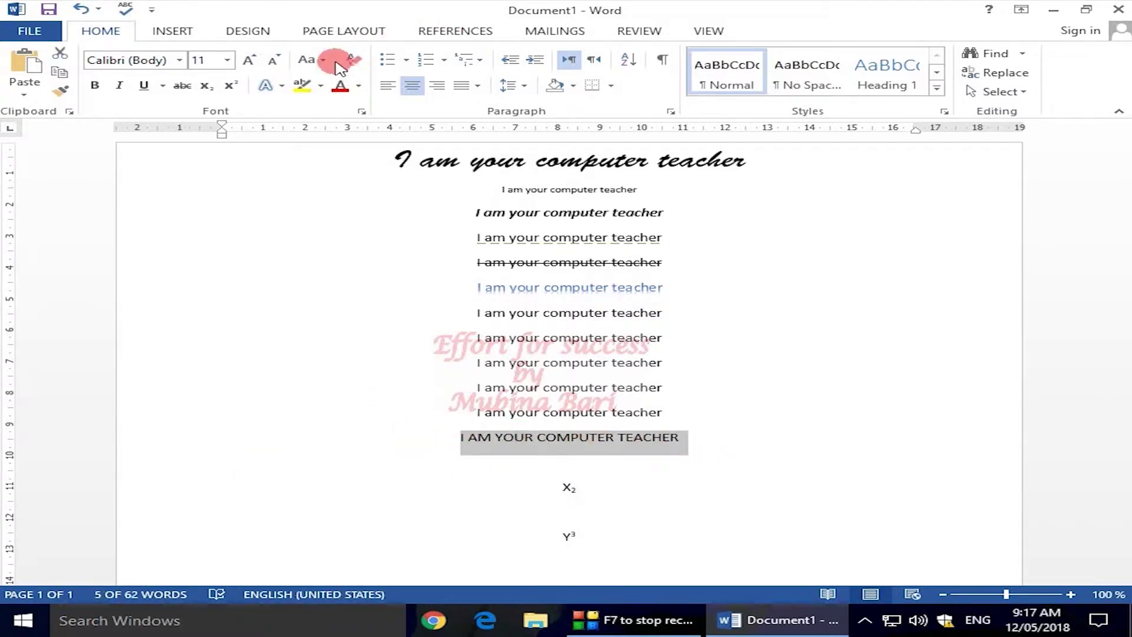
click(312, 59)
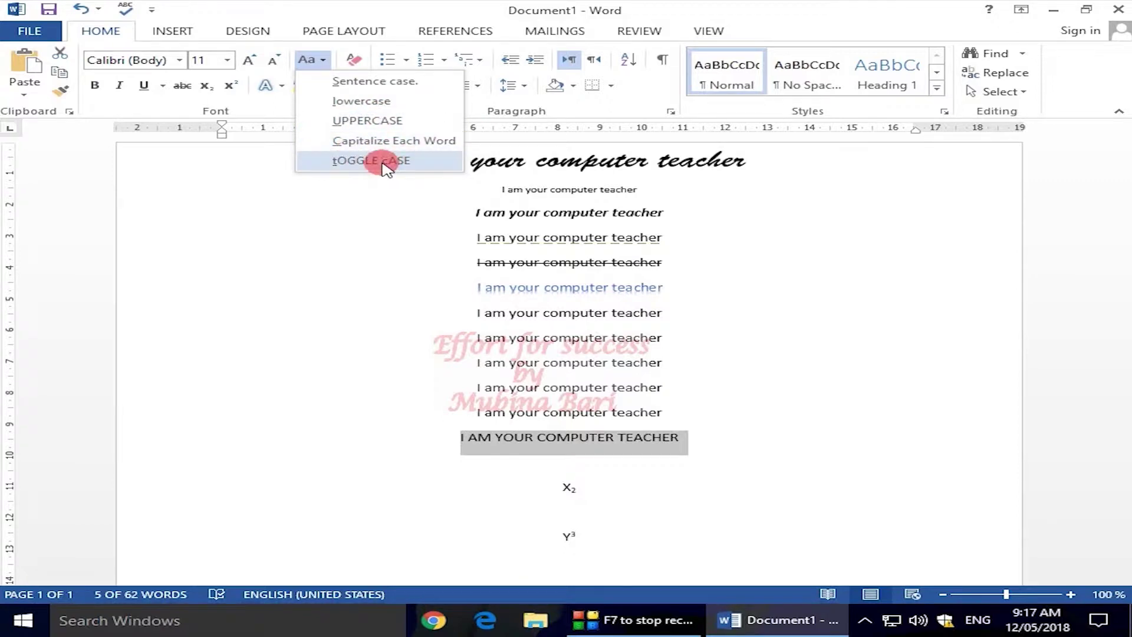
click(401, 87)
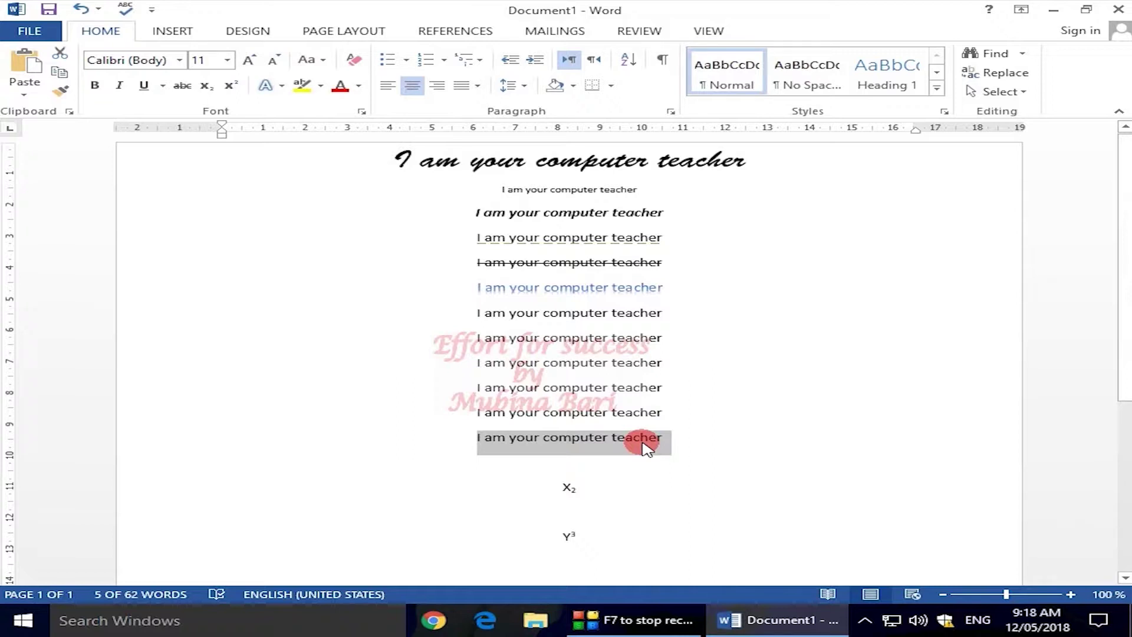
- Change the last "I am your computer teacher" line to lowercase
click(324, 60)
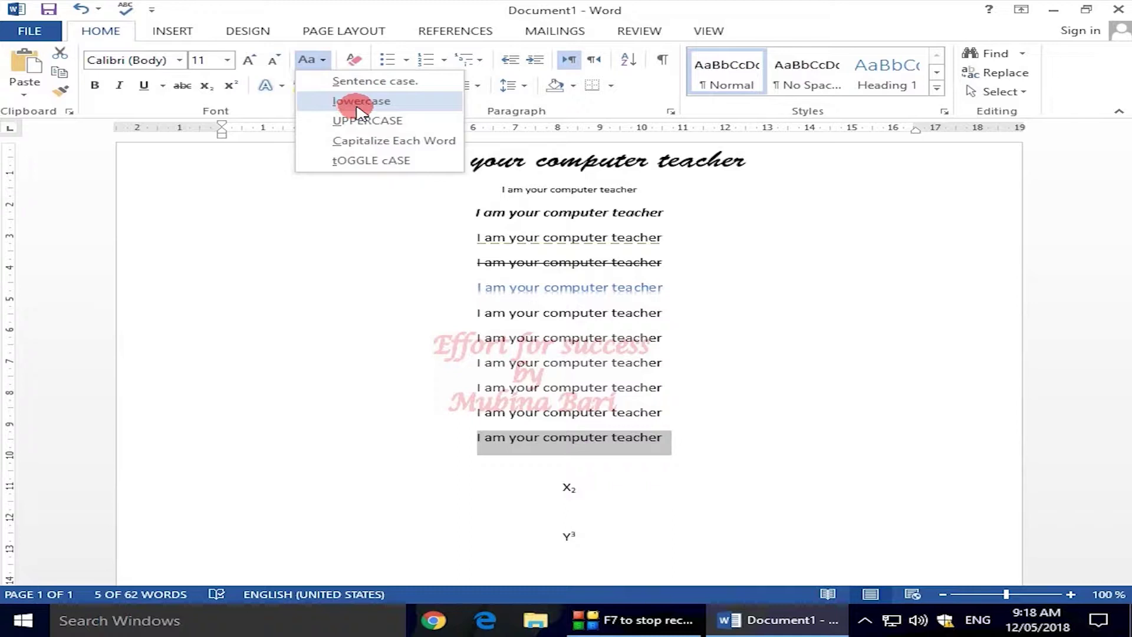
click(359, 105)
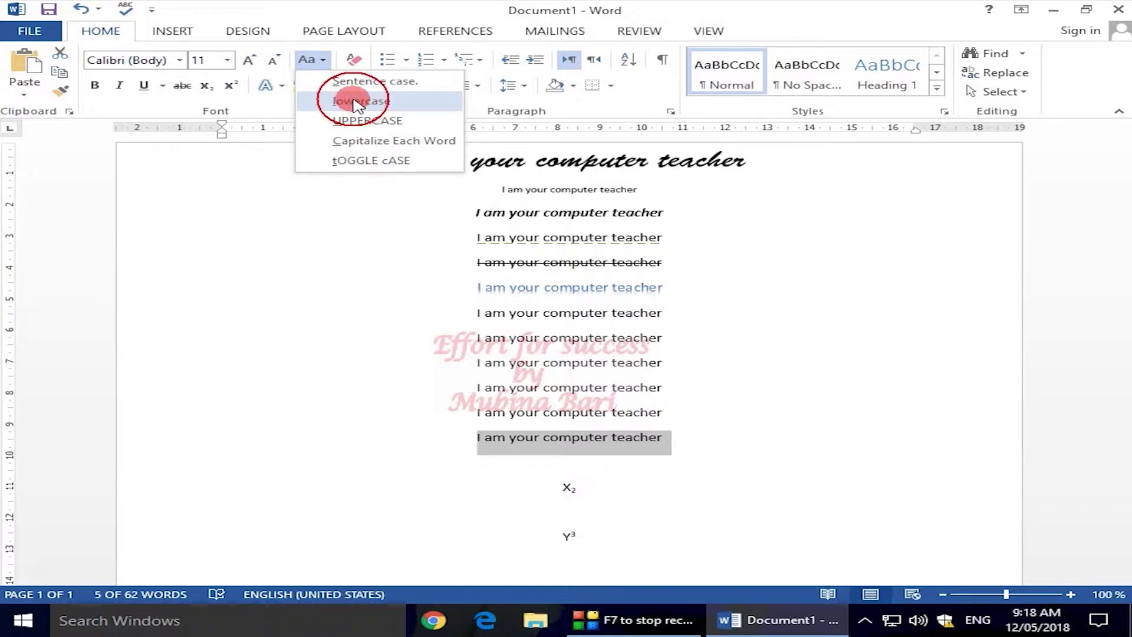
click(451, 450)
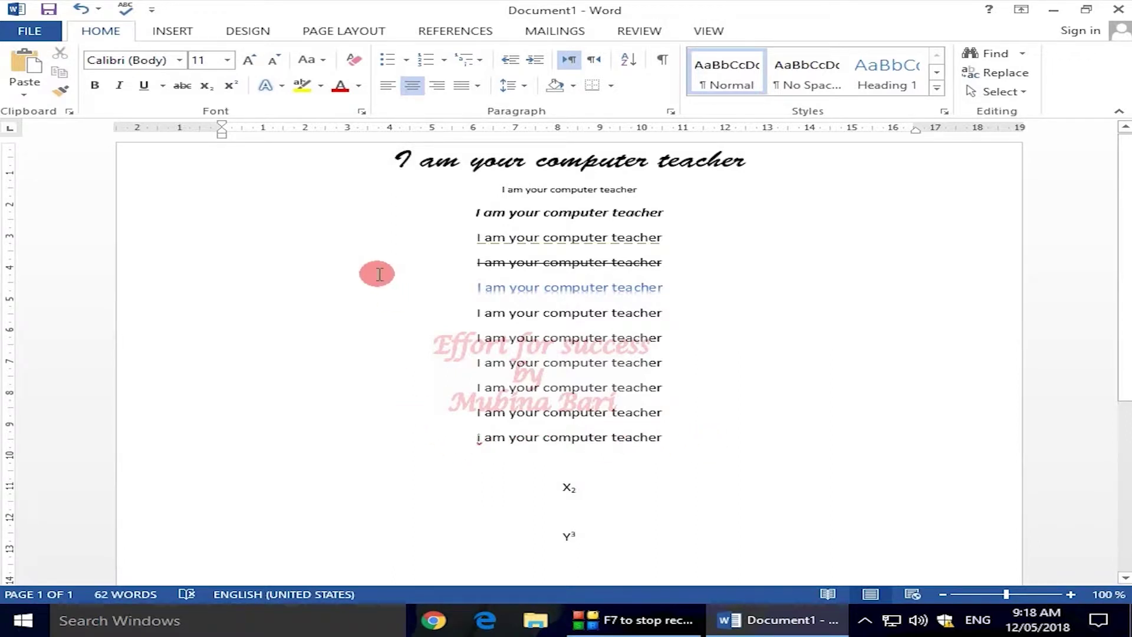
- Change only the first word "i" of the last line to UPPERCASE
click(482, 439)
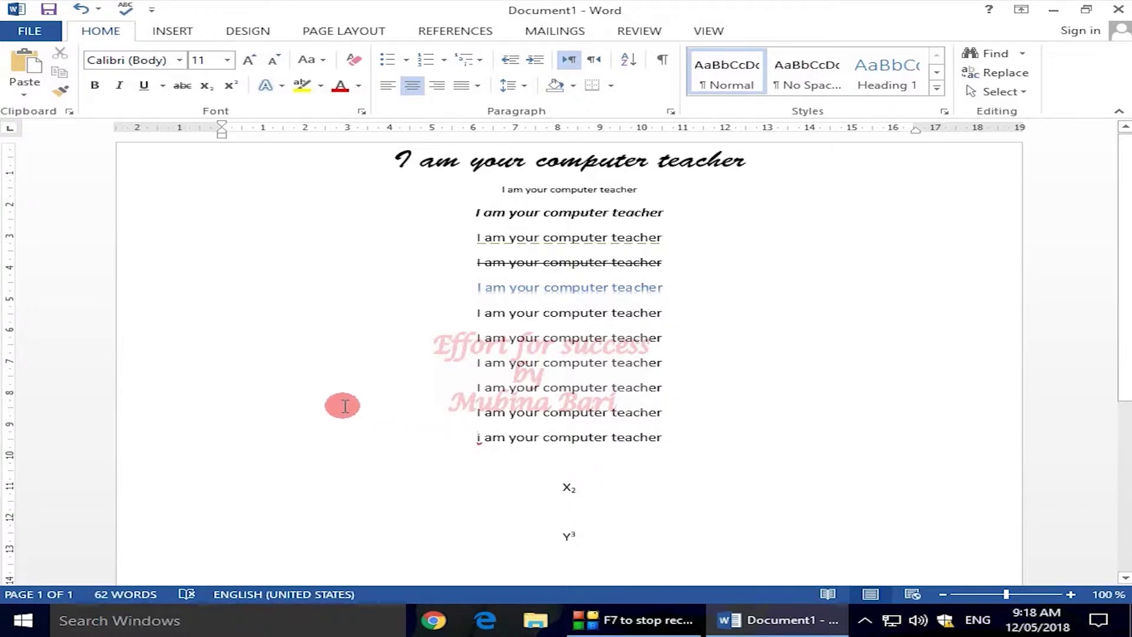
click(323, 61)
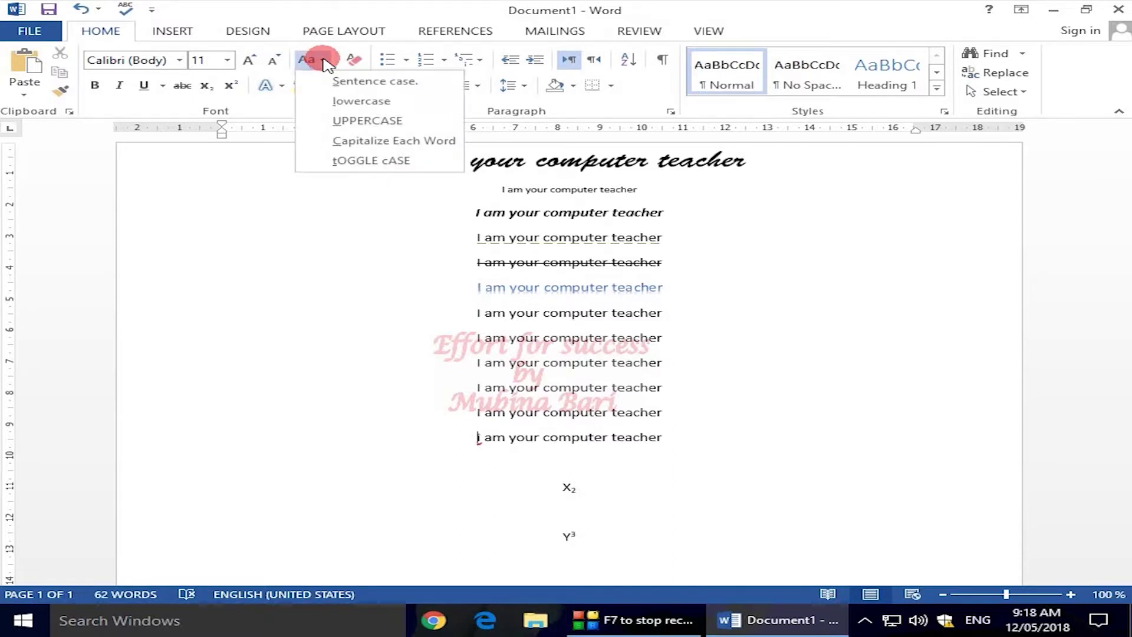
click(370, 123)
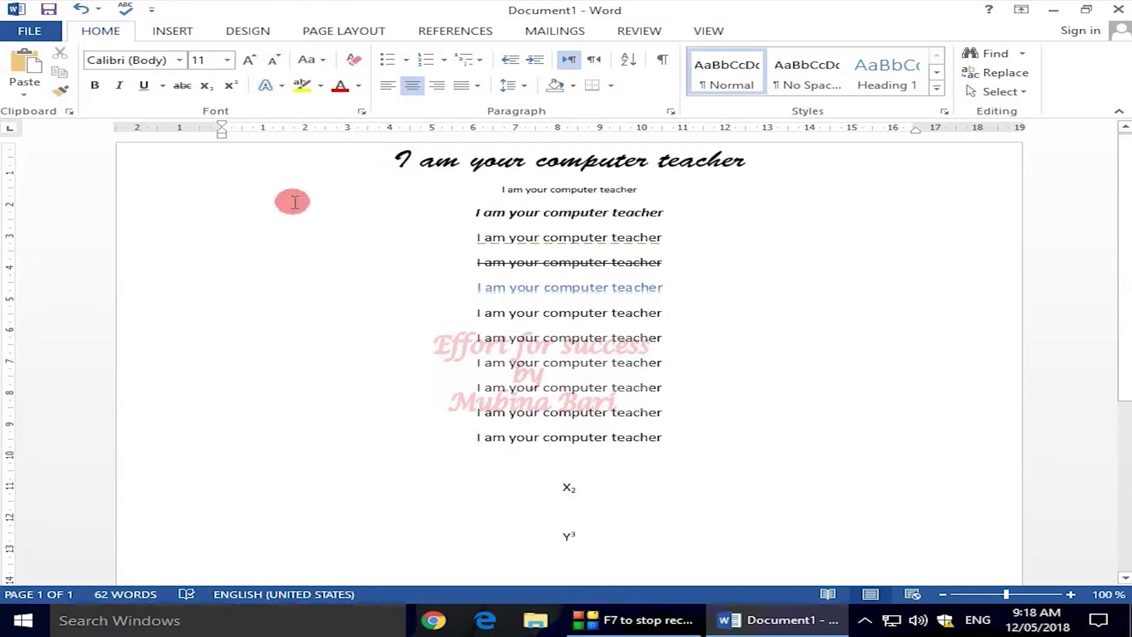
- Change the whole last "I am your computer teacher" line to UPPERCASE and from that to Capitalize Each Word
drag(475, 437, 672, 437)
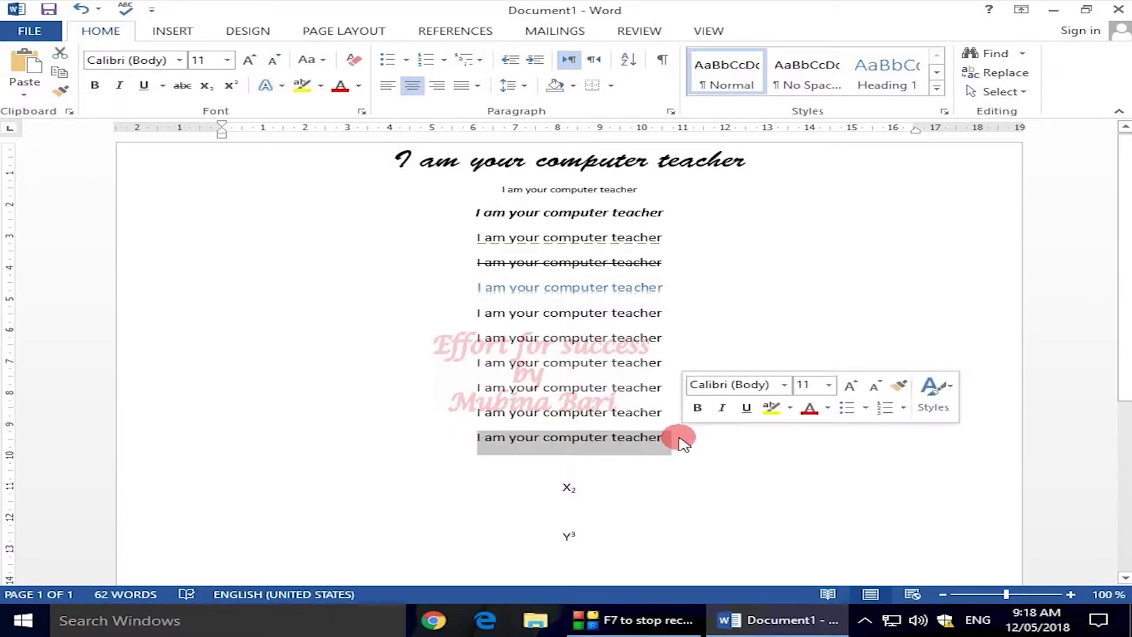
click(324, 60)
click(333, 119)
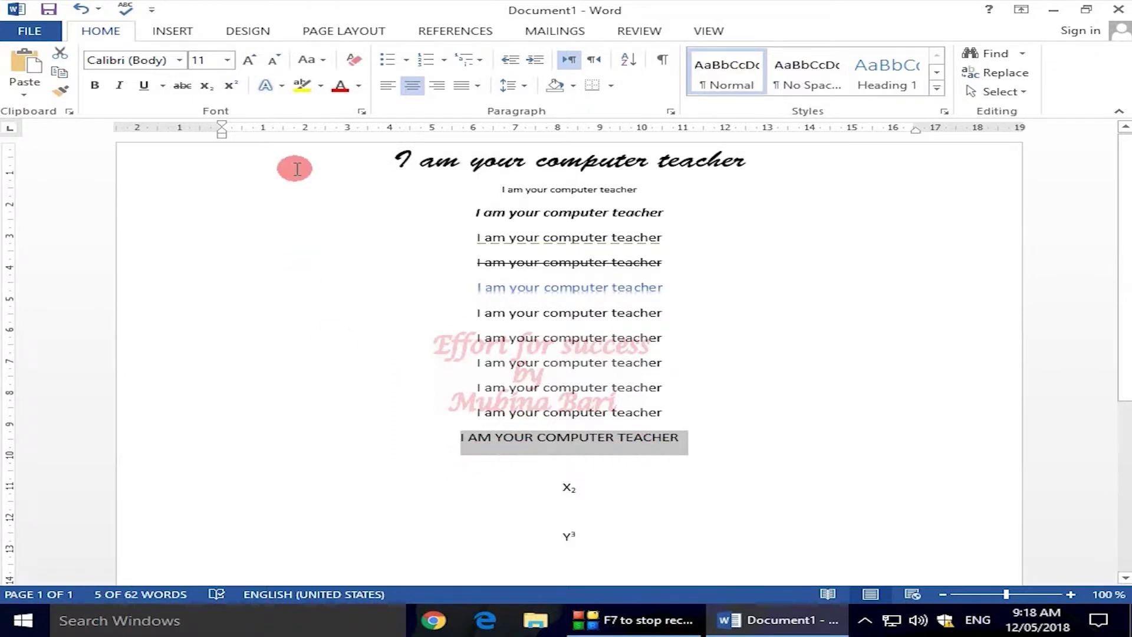
click(323, 60)
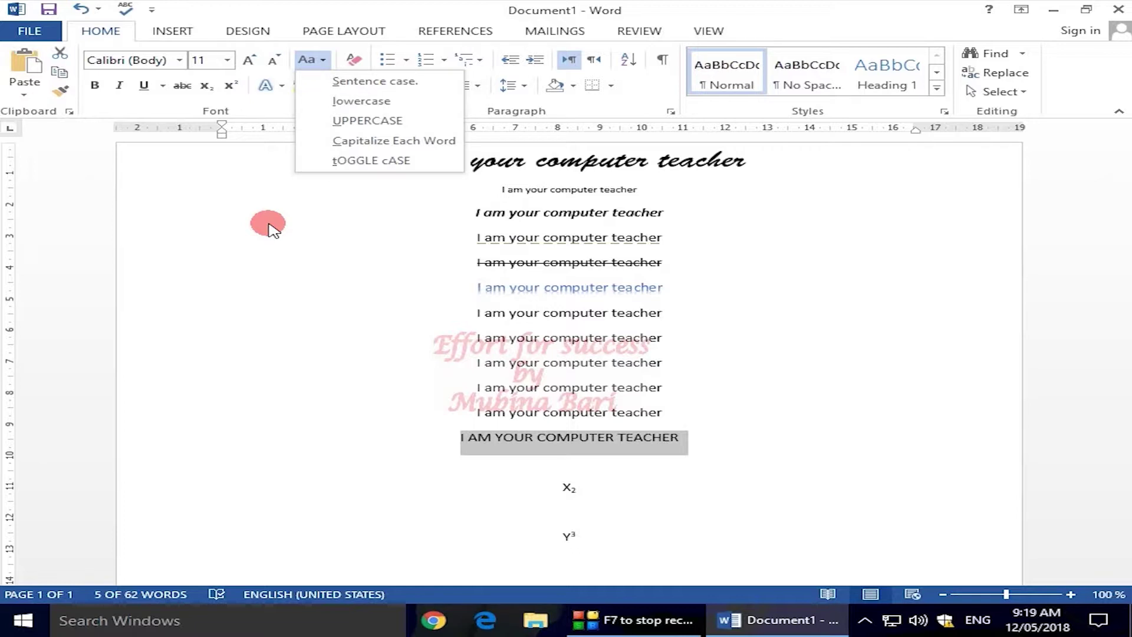
click(386, 141)
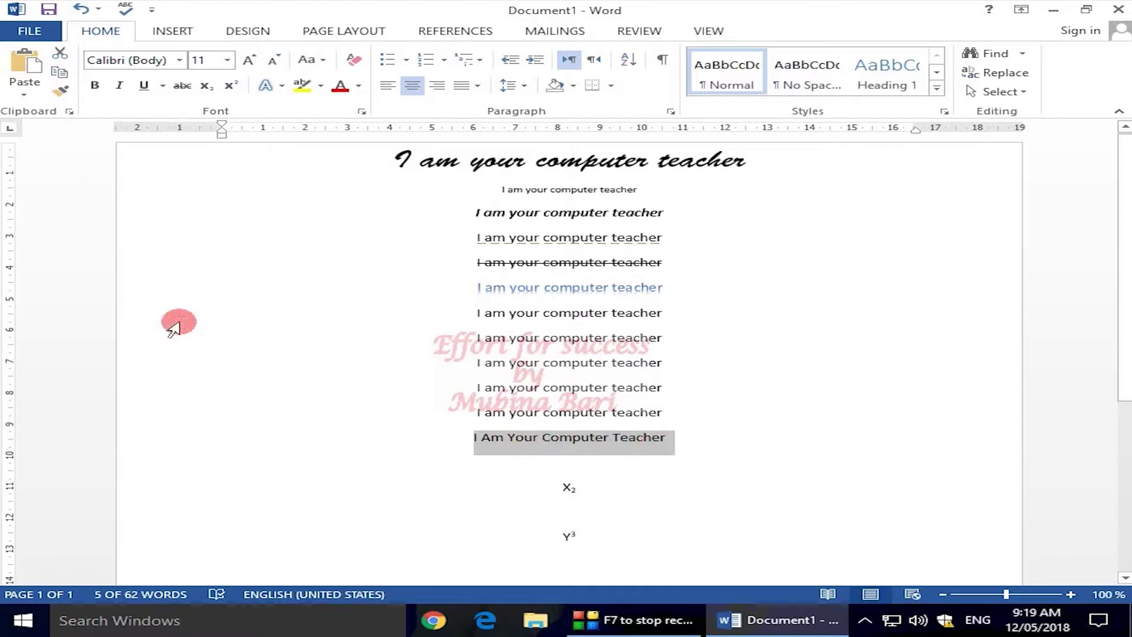
- Apply tOGGLE cASE to the last "I Am Your Computer Teacher" line and deselect it
click(319, 60)
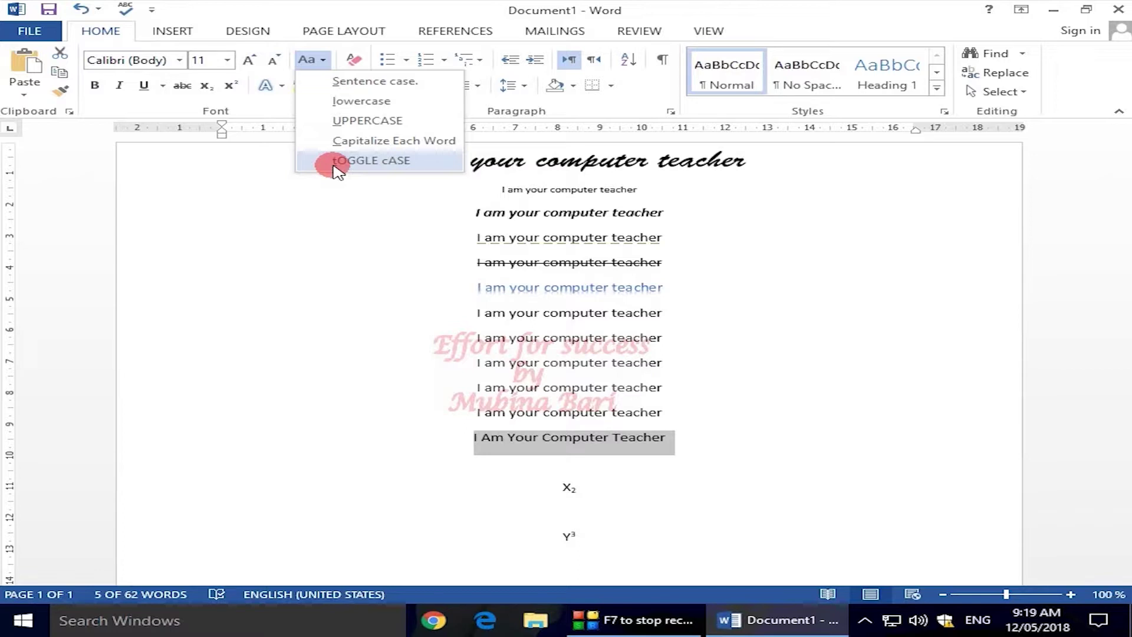
click(400, 162)
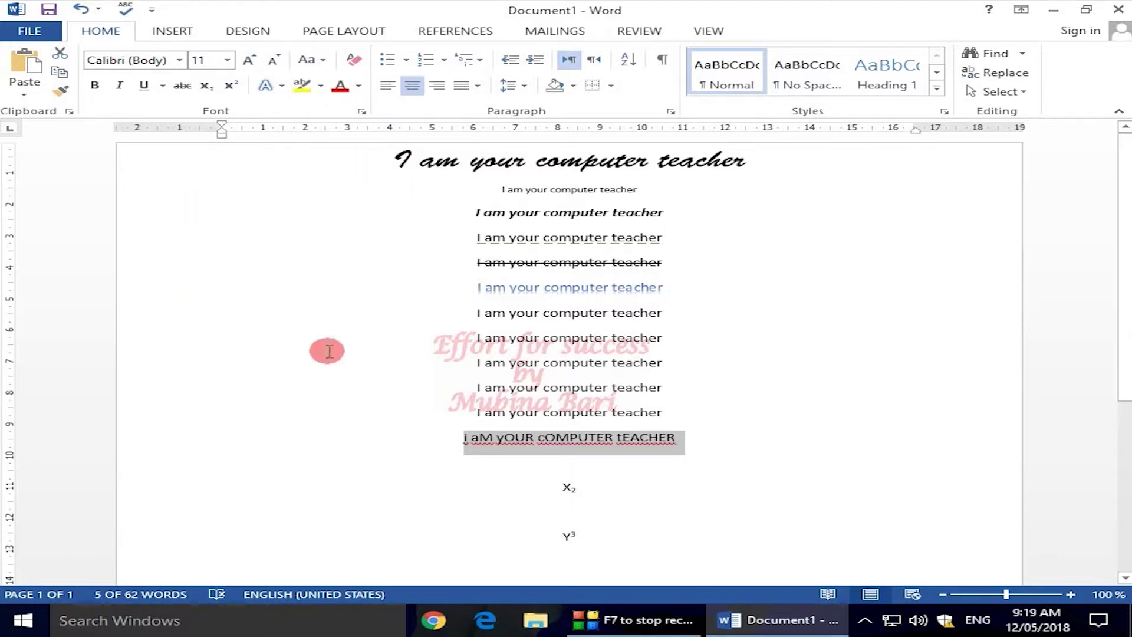
click(505, 517)
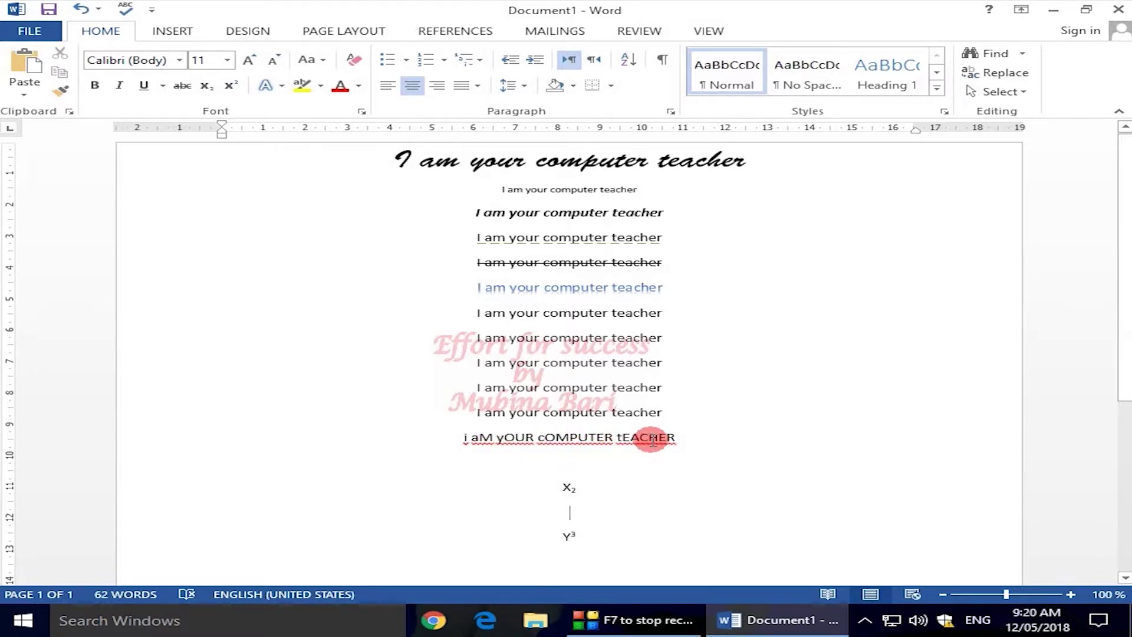
click(323, 61)
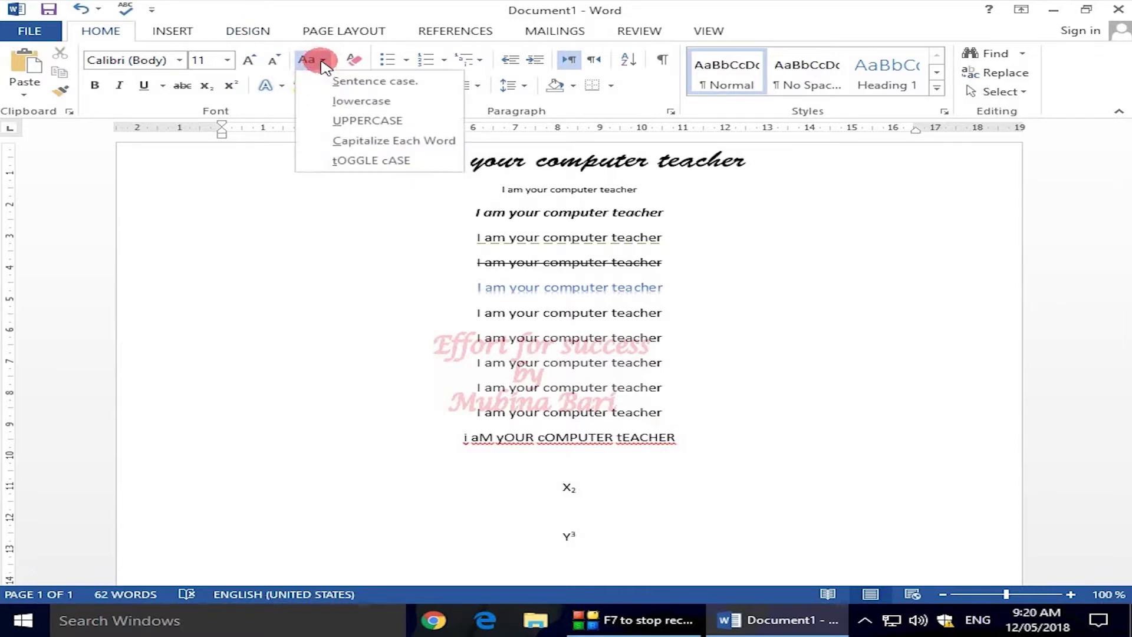
click(365, 83)
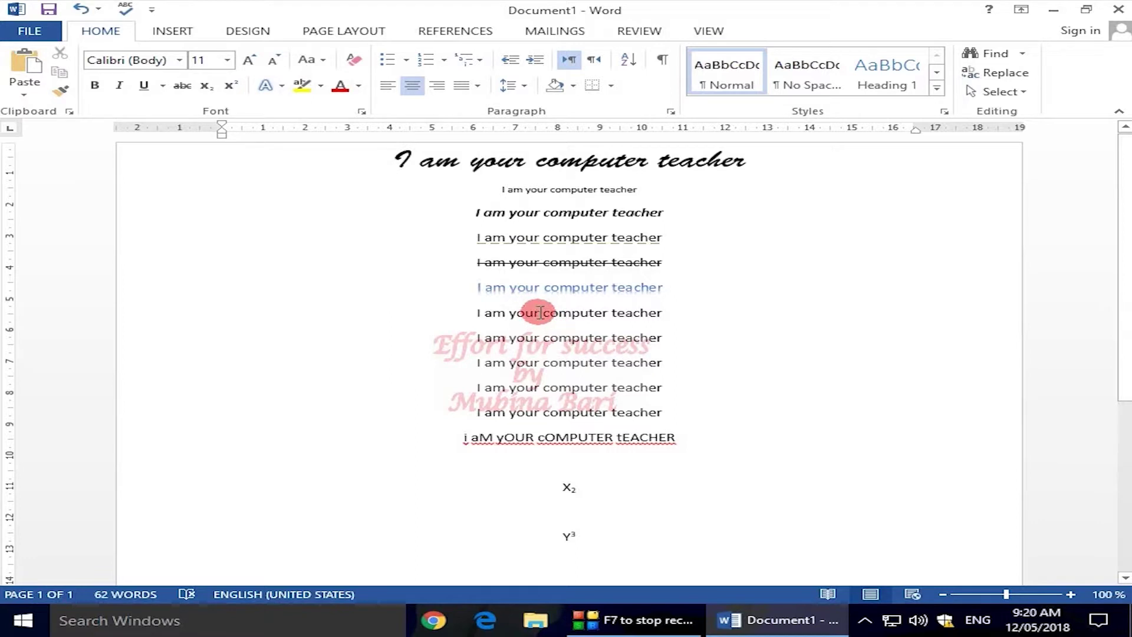
- Highlight the word "computer" in the seventh "I am your computer teacher" line in turquoise
drag(543, 312, 608, 314)
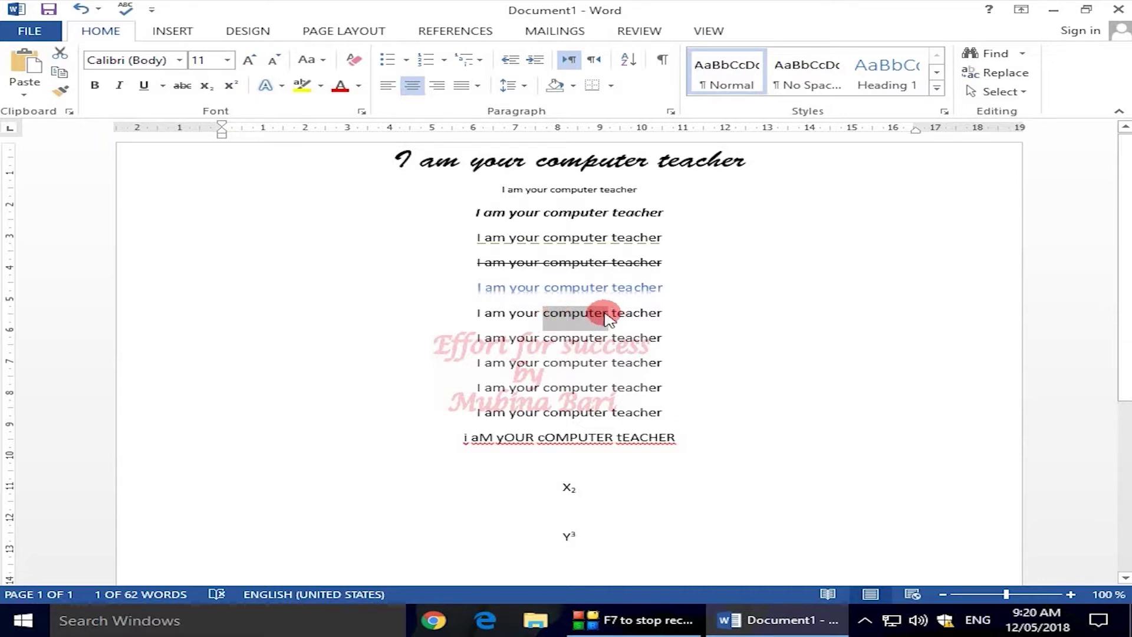
click(320, 87)
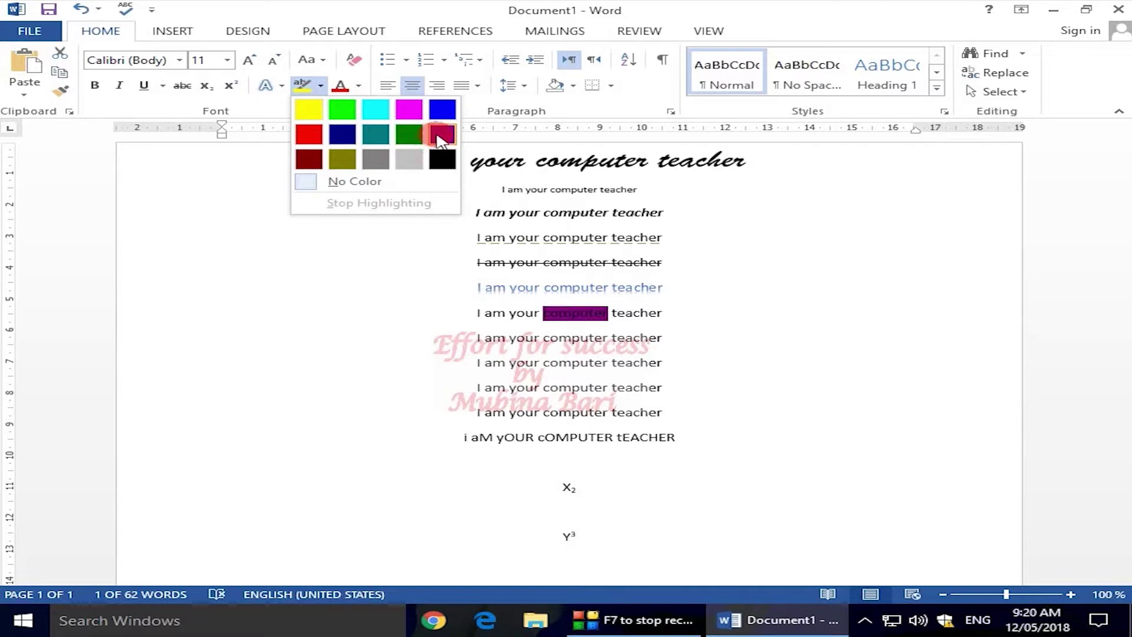
click(377, 111)
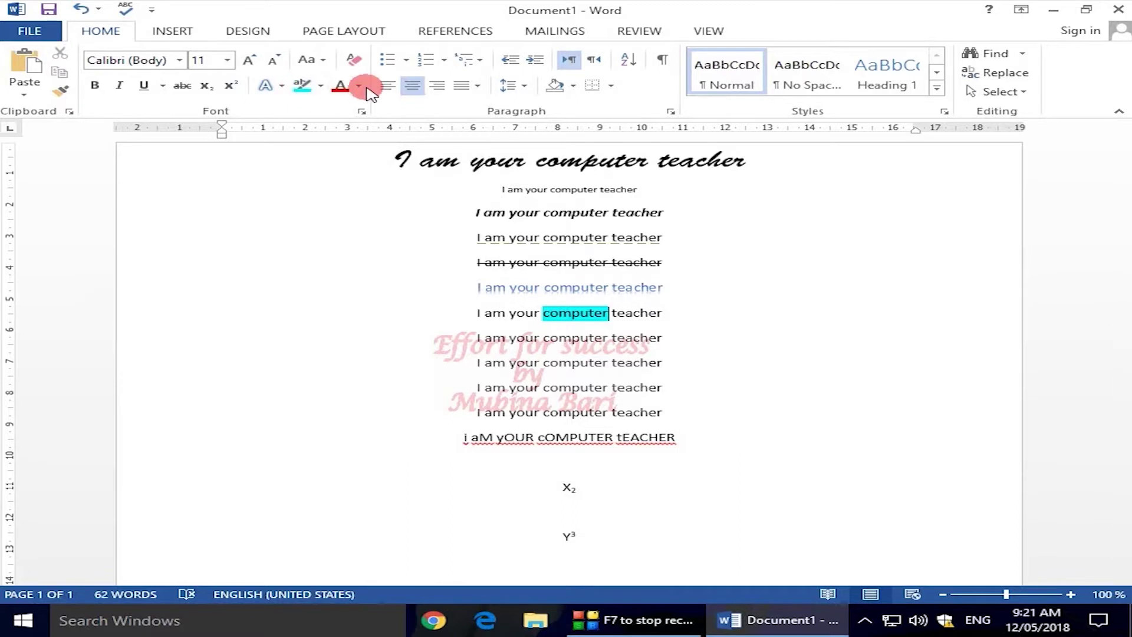
- Set the font color of the eighth "I am your computer teacher" line to dark blue from the extended standard colors and deselect it
drag(477, 337, 672, 337)
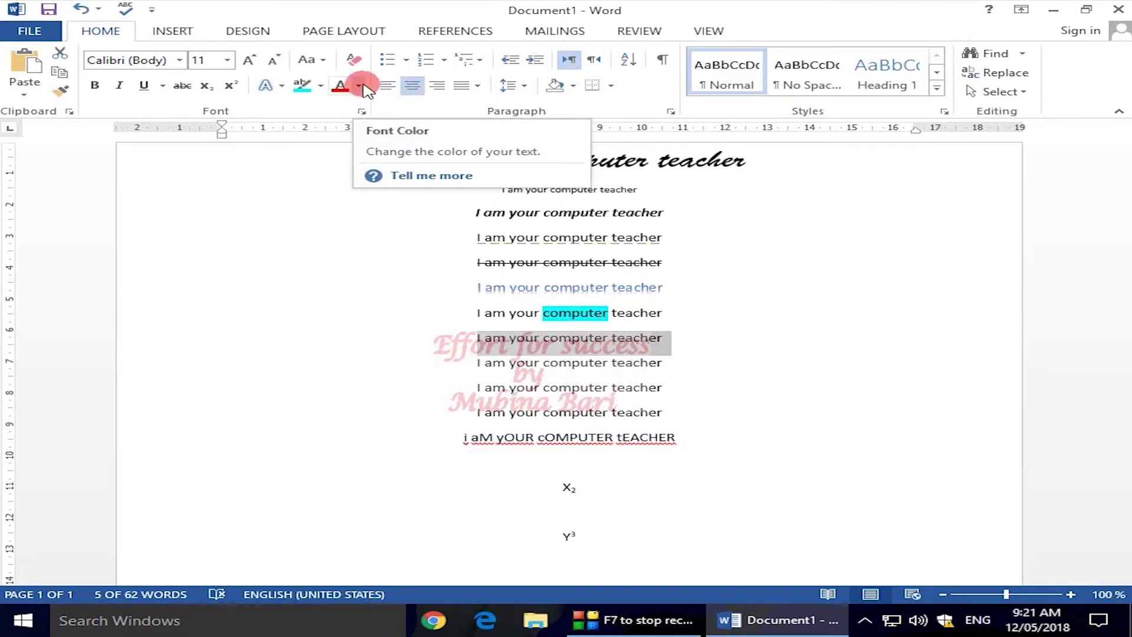
click(356, 87)
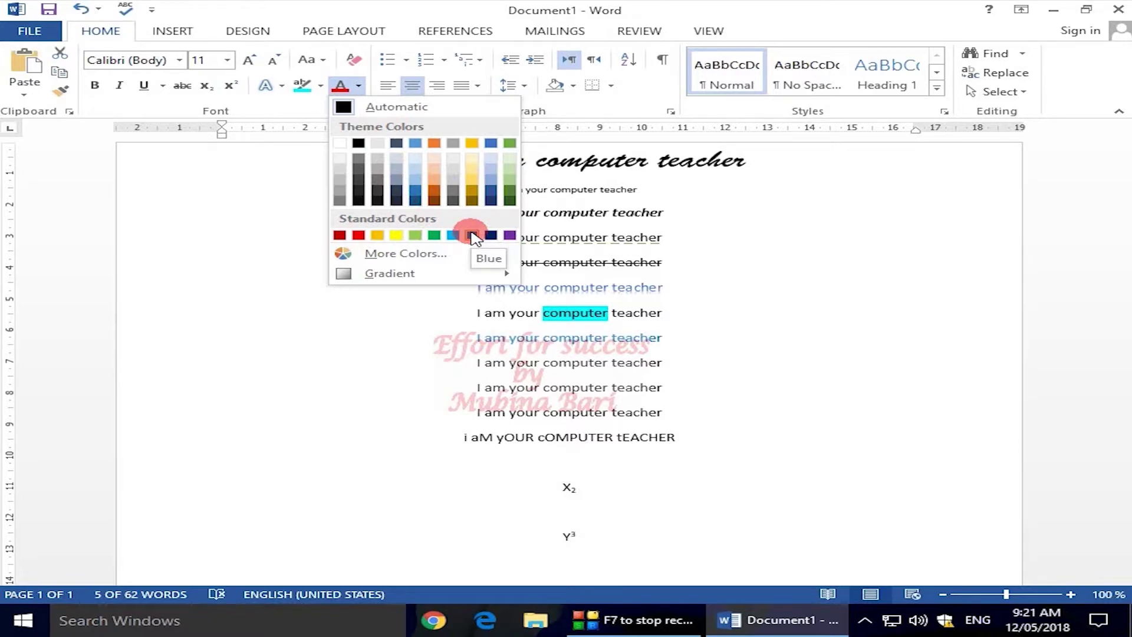
click(422, 254)
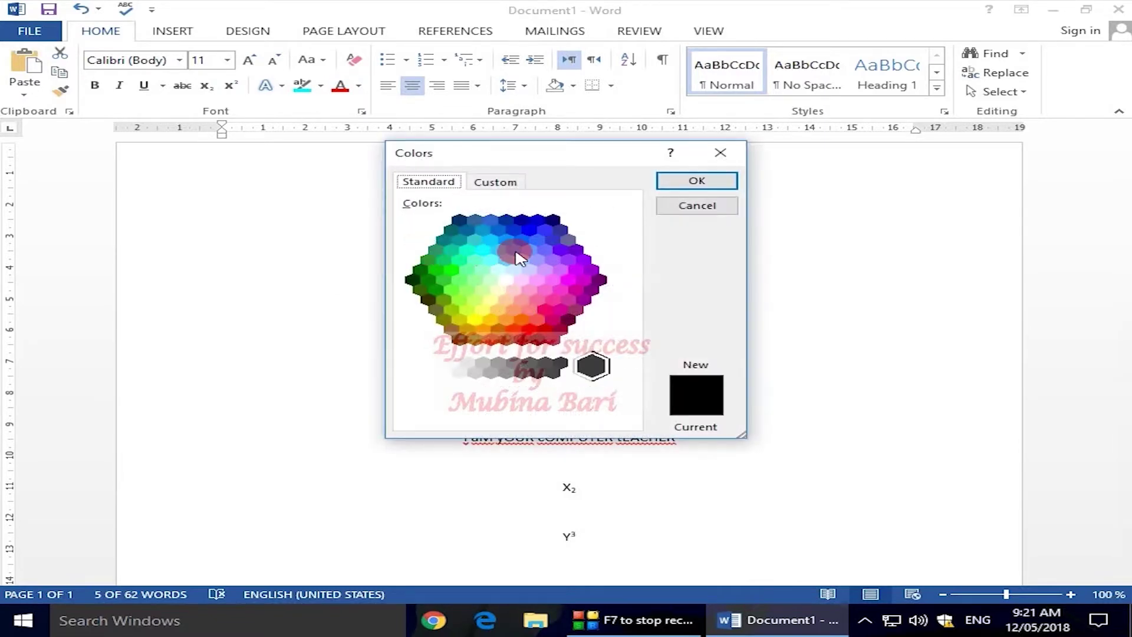
click(476, 278)
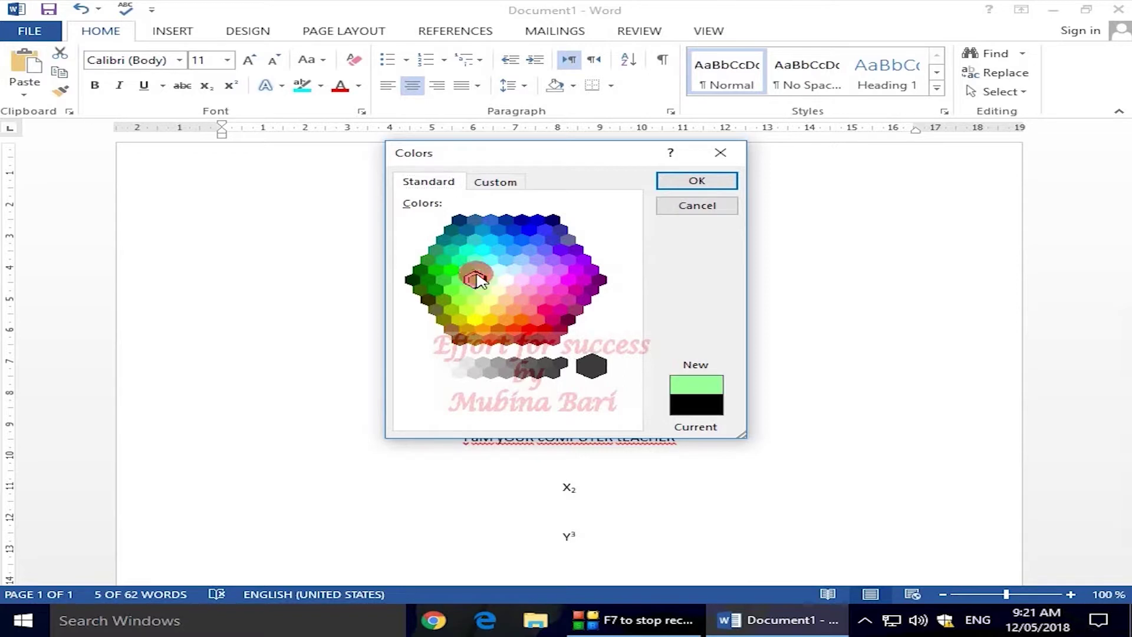
click(510, 229)
click(559, 250)
click(559, 268)
click(537, 278)
click(522, 278)
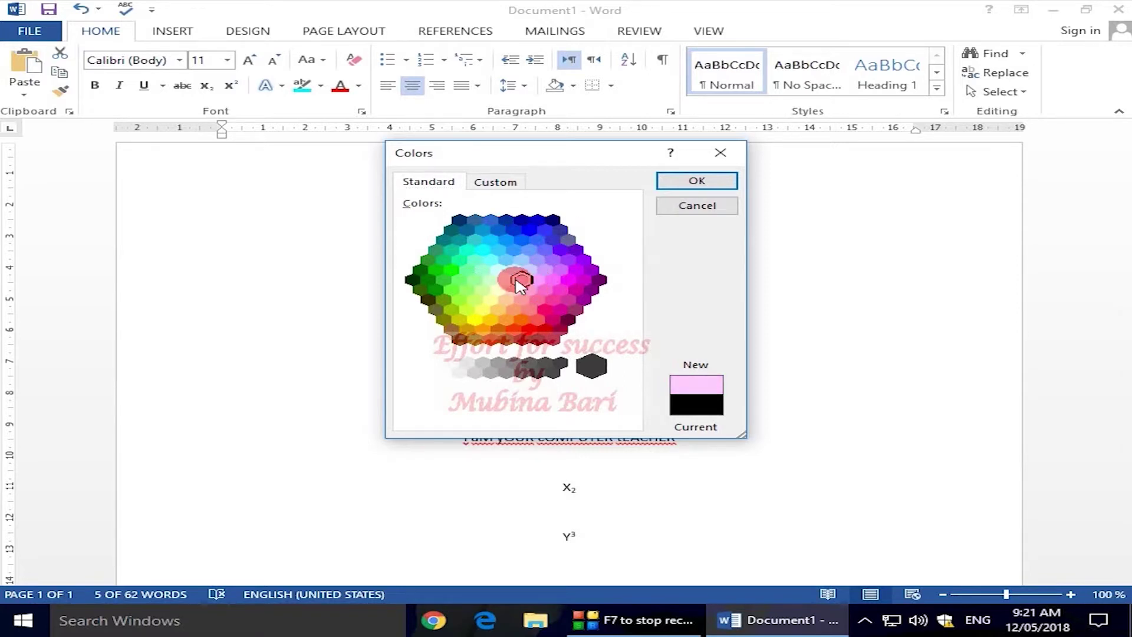
click(506, 278)
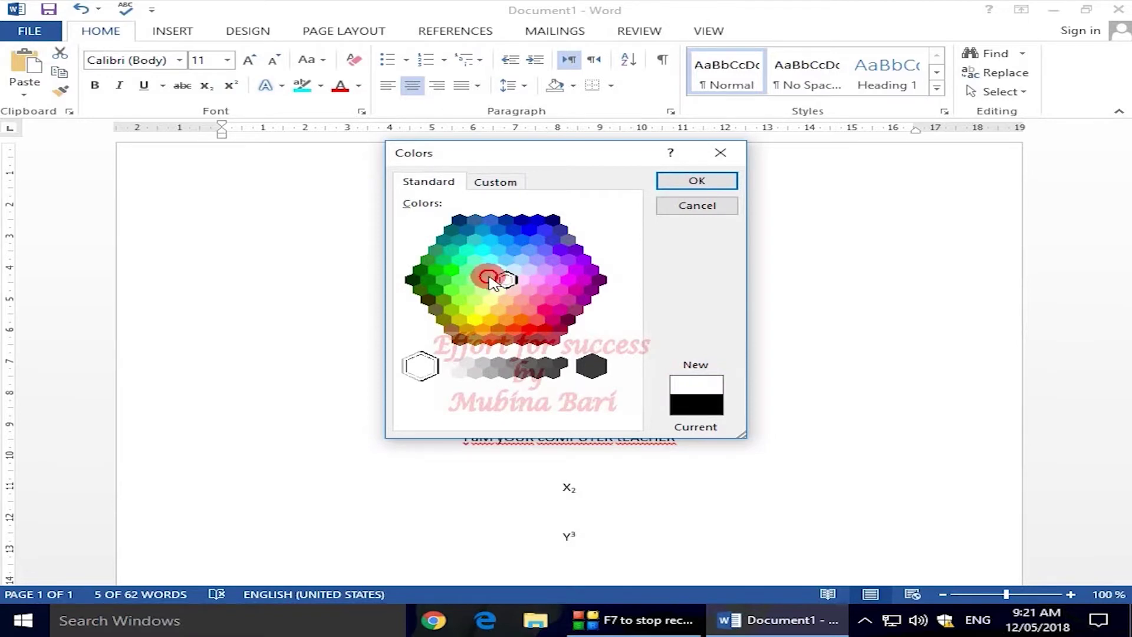
click(490, 279)
click(467, 269)
click(451, 270)
click(459, 280)
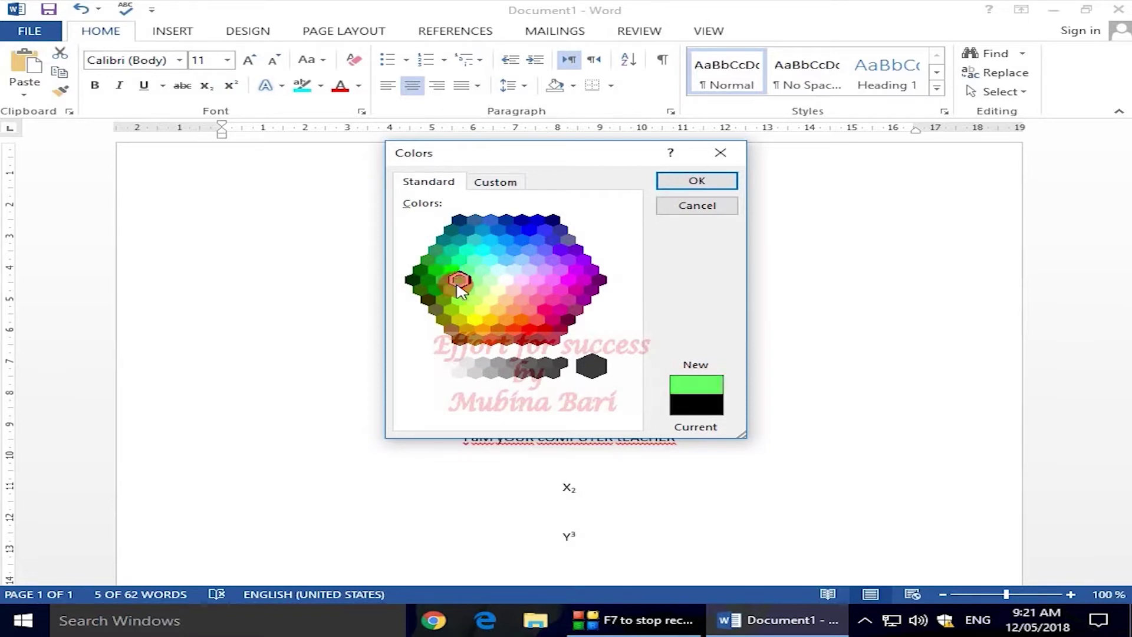
click(522, 218)
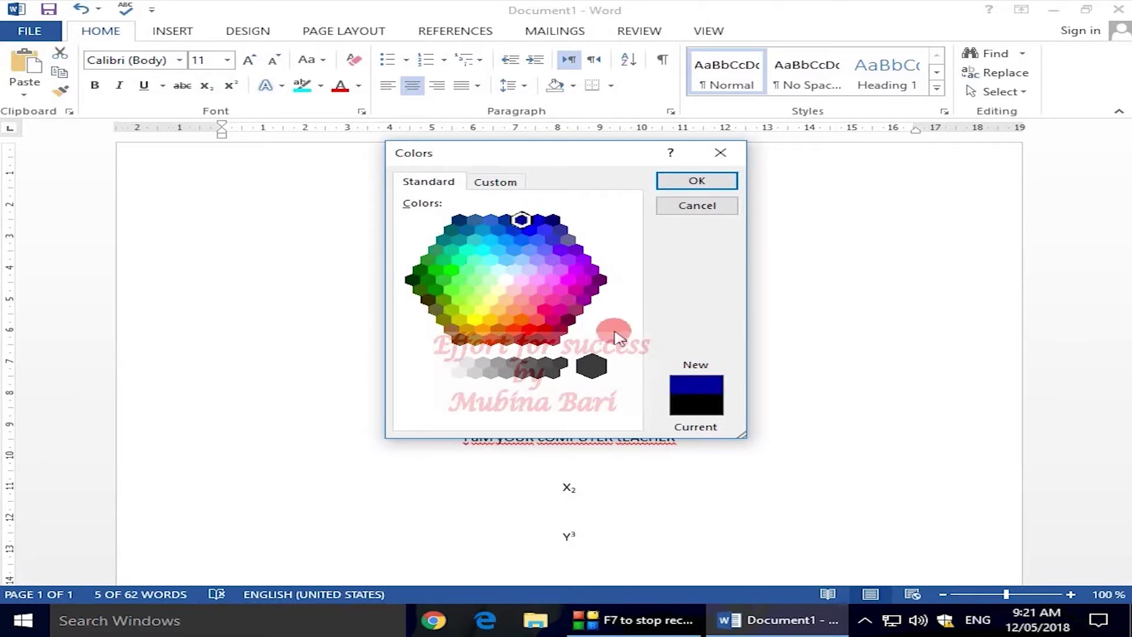
click(697, 181)
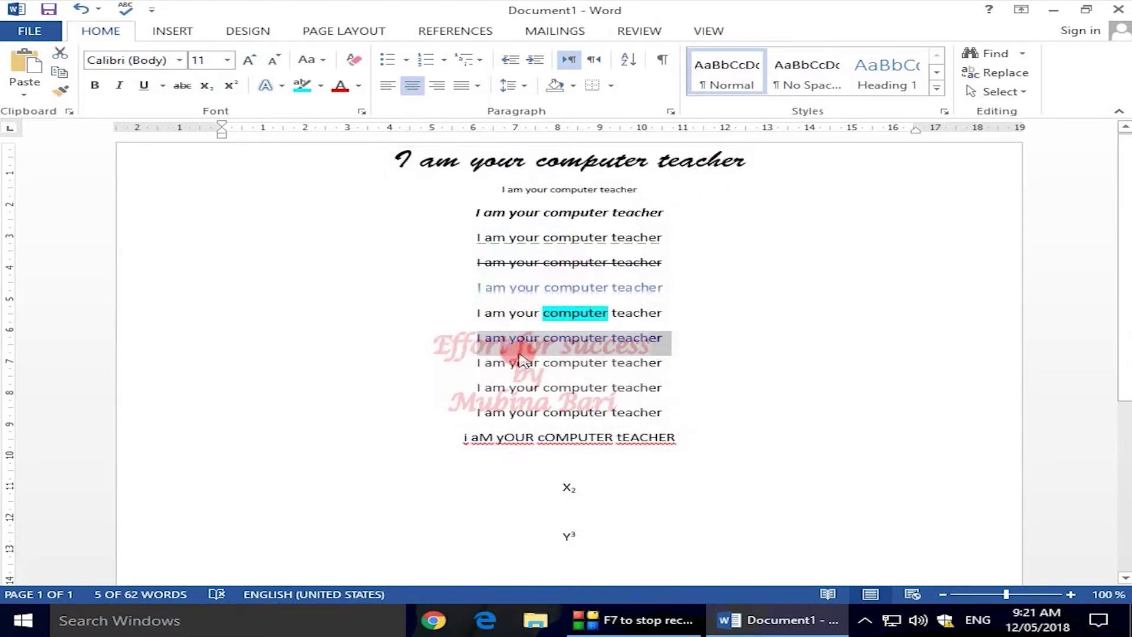
click(417, 325)
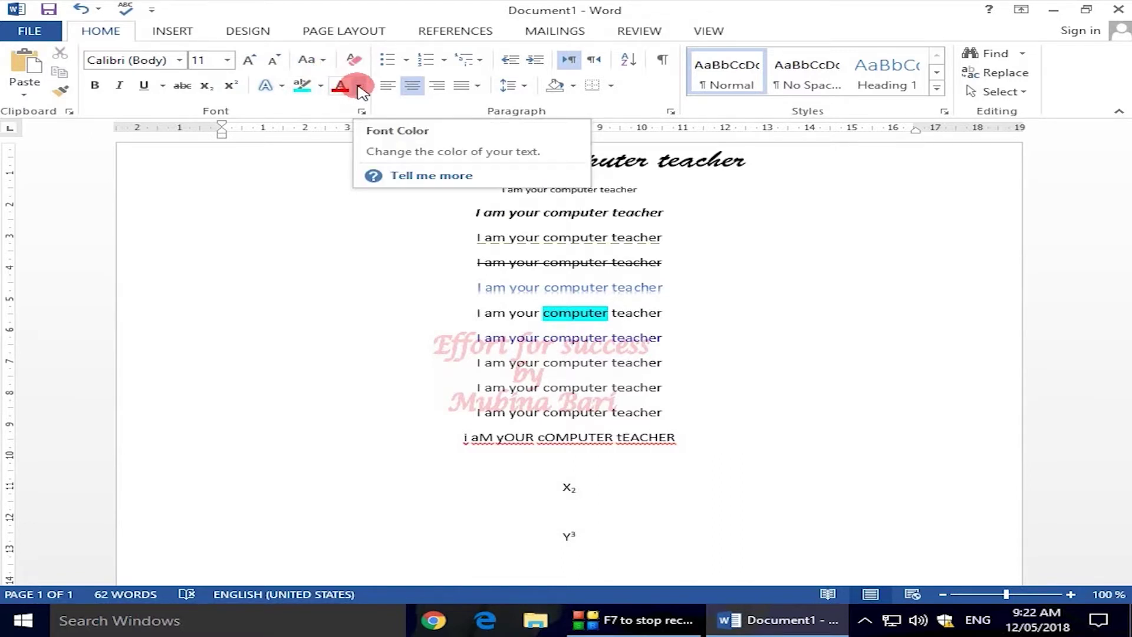
- Select the ninth "I am your computer teacher" line, view the additional text gradient settings and close them
drag(492, 362, 671, 361)
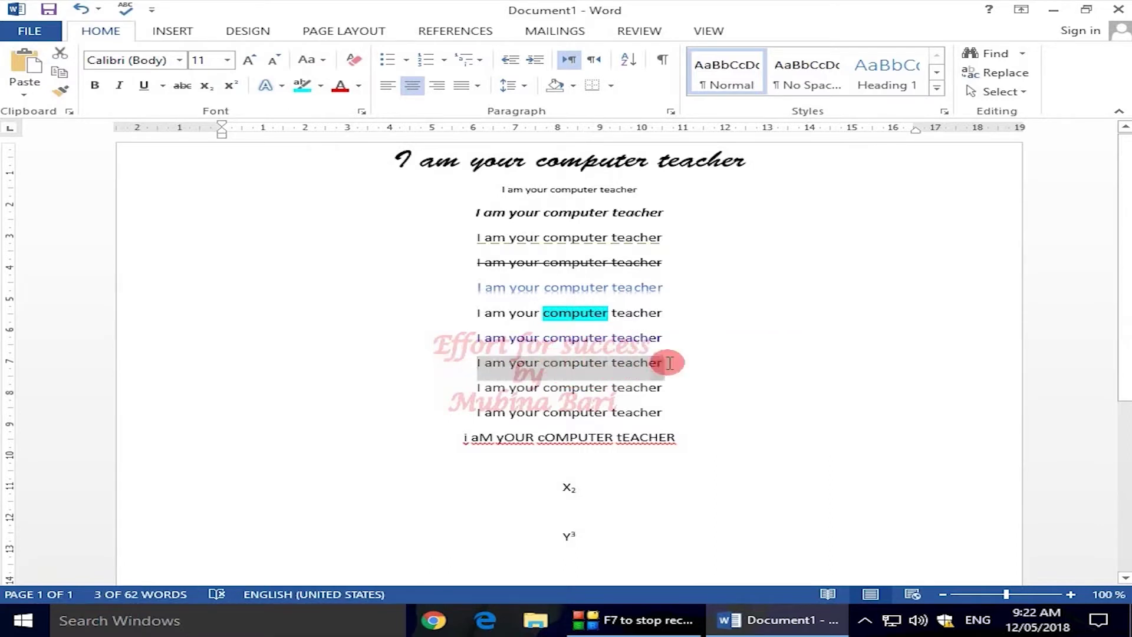
click(359, 87)
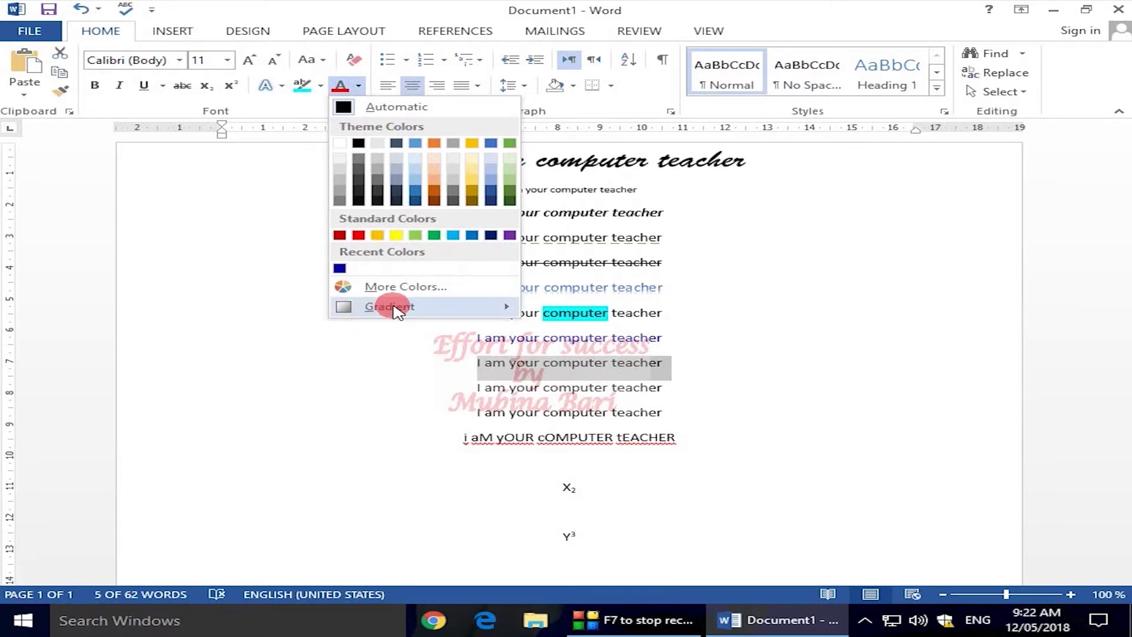
mouse_move(413, 308)
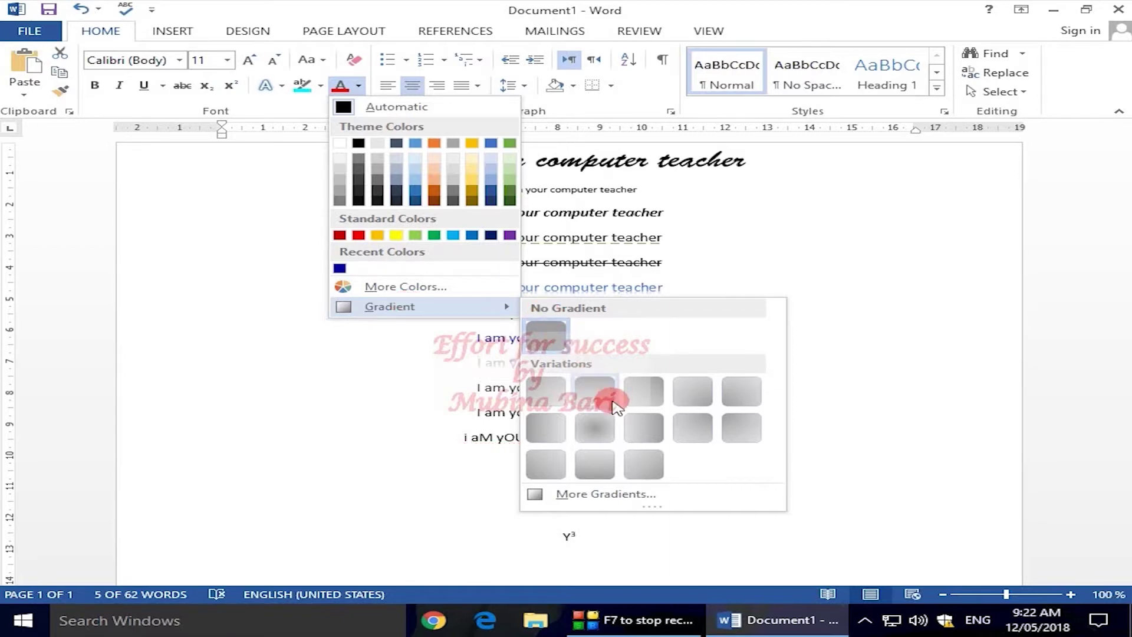
click(536, 495)
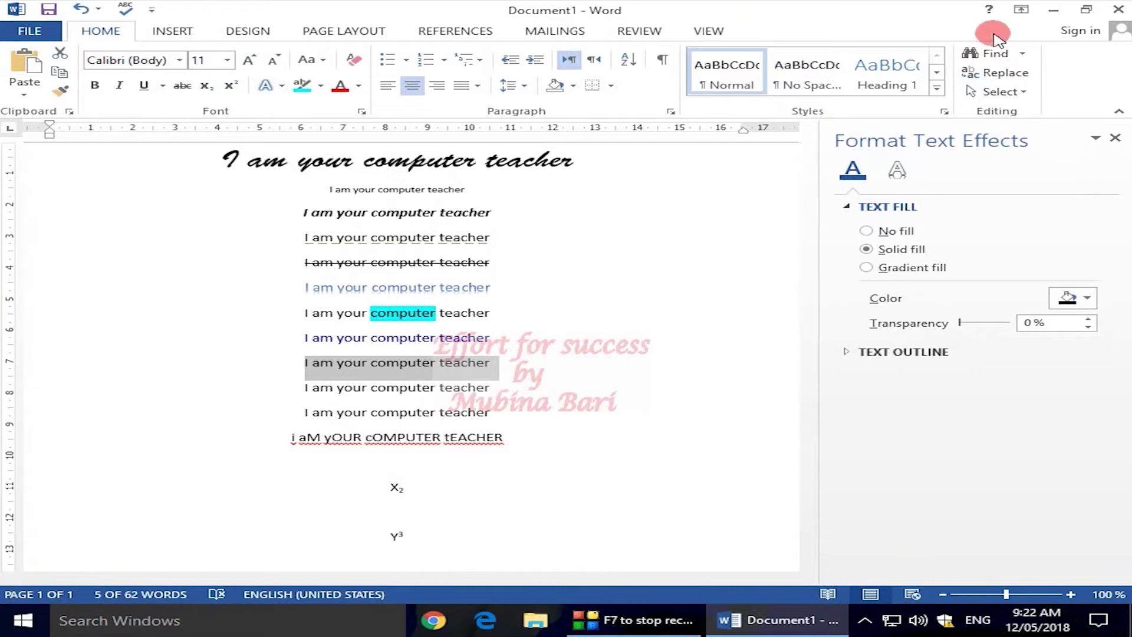
click(1114, 138)
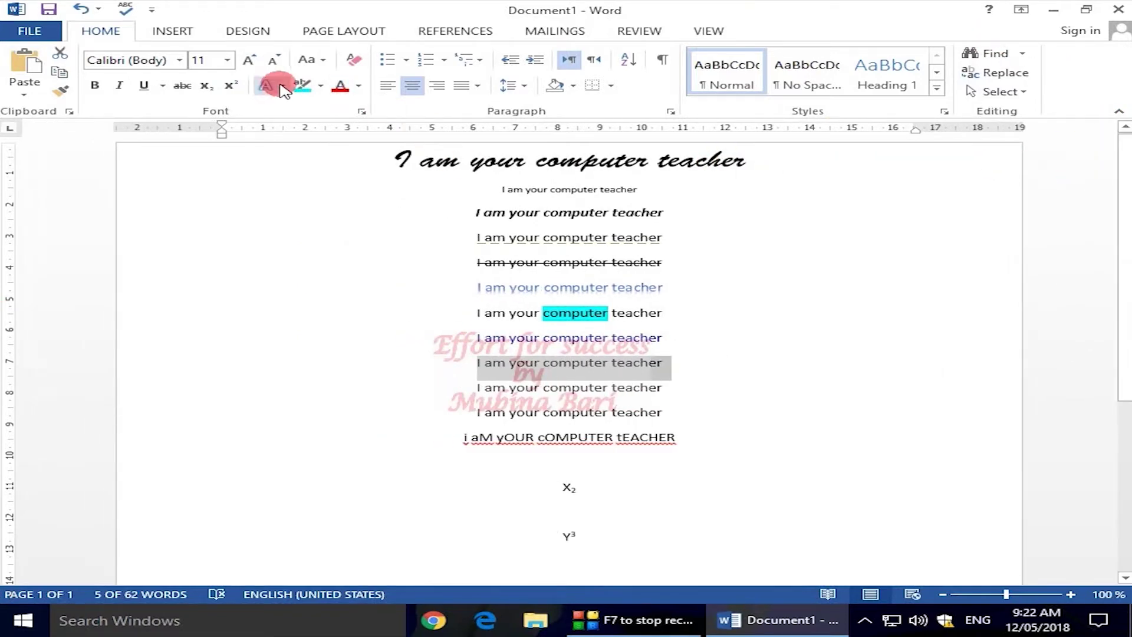
- Apply the first gradient variation of the second row to the ninth line's font color and deselect the line
click(321, 89)
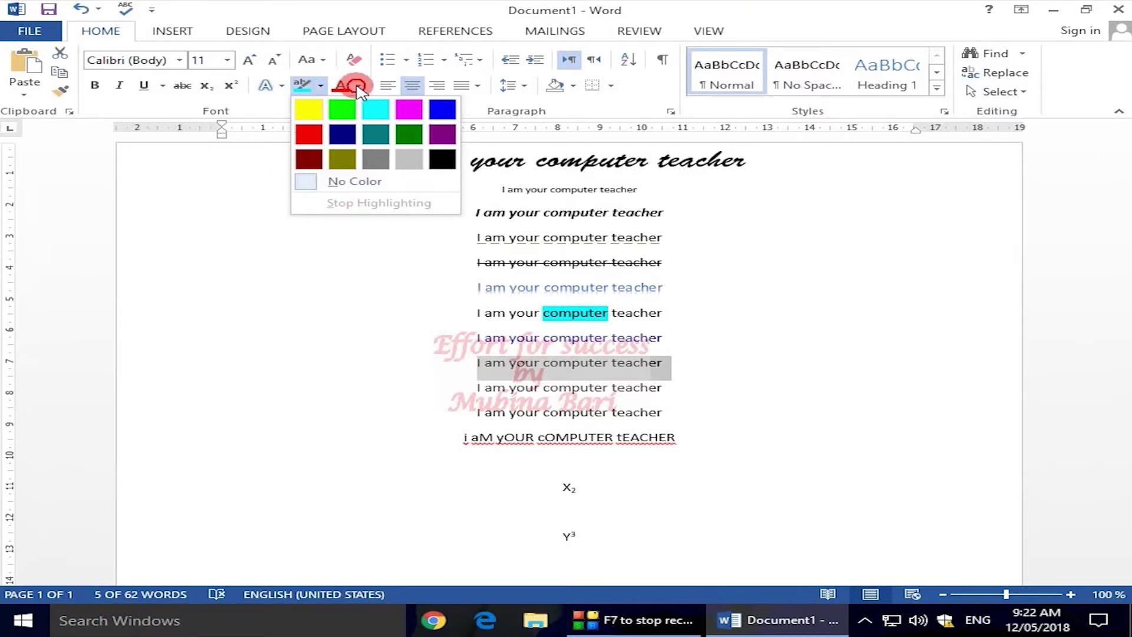
click(358, 86)
click(362, 311)
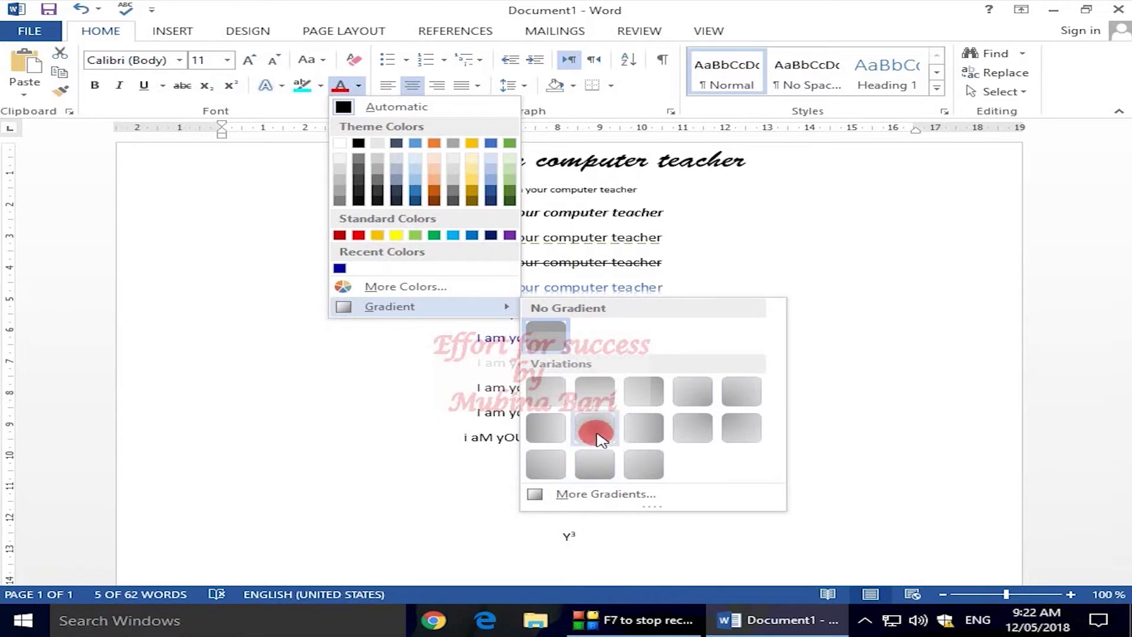
click(548, 431)
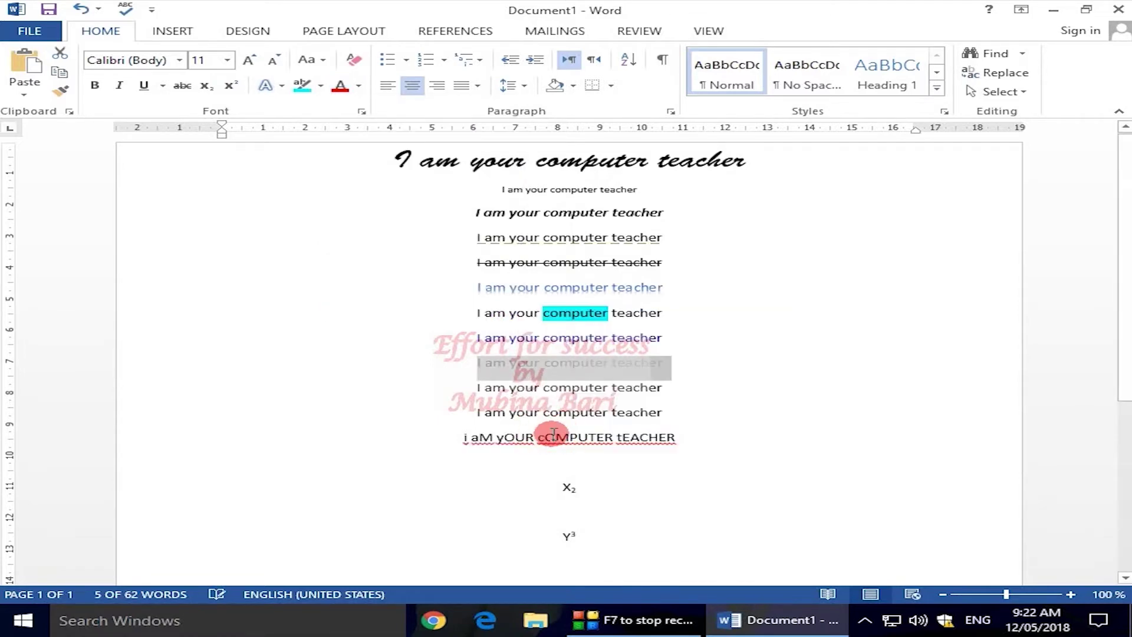
click(391, 384)
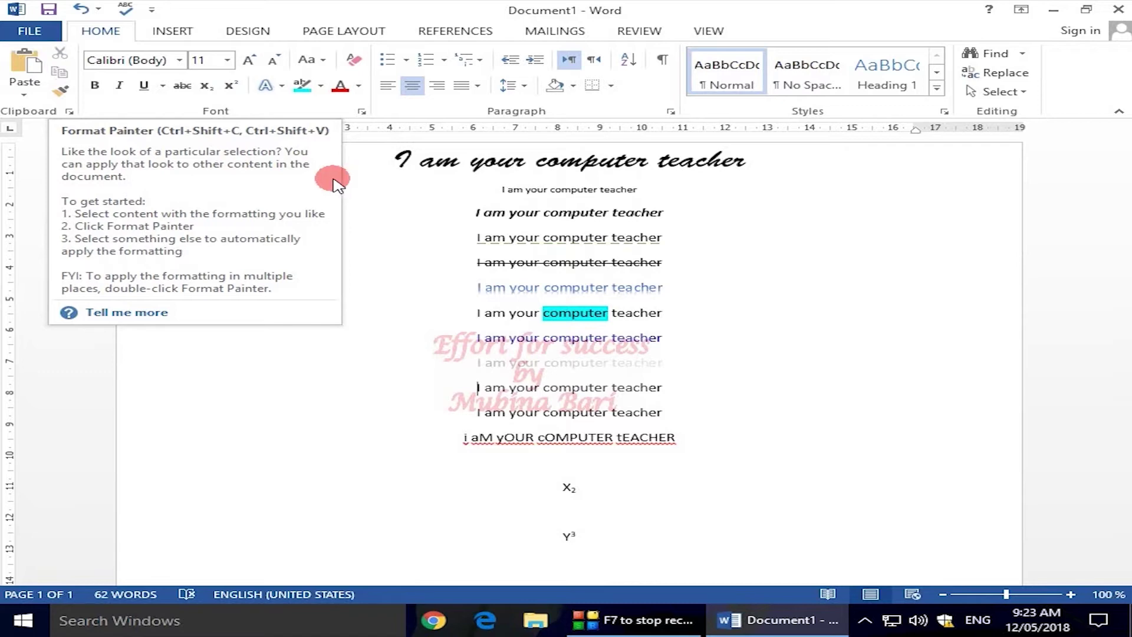
- Copy the first line's script-font formatting to the tenth "I am your computer teacher" line with Format Painter
drag(387, 155, 709, 177)
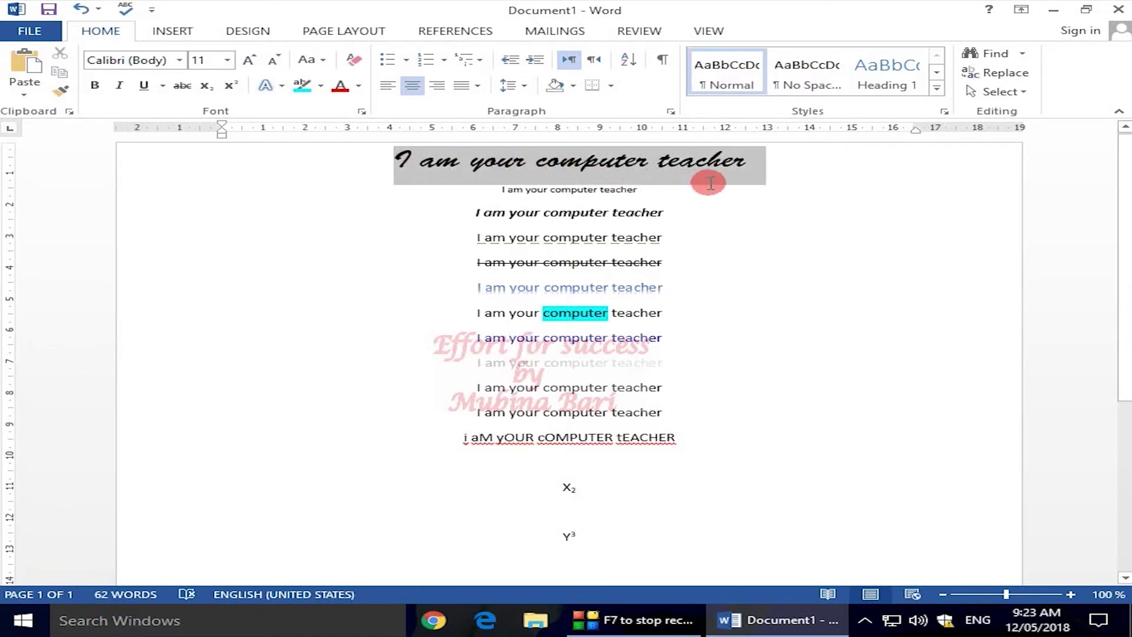
click(59, 90)
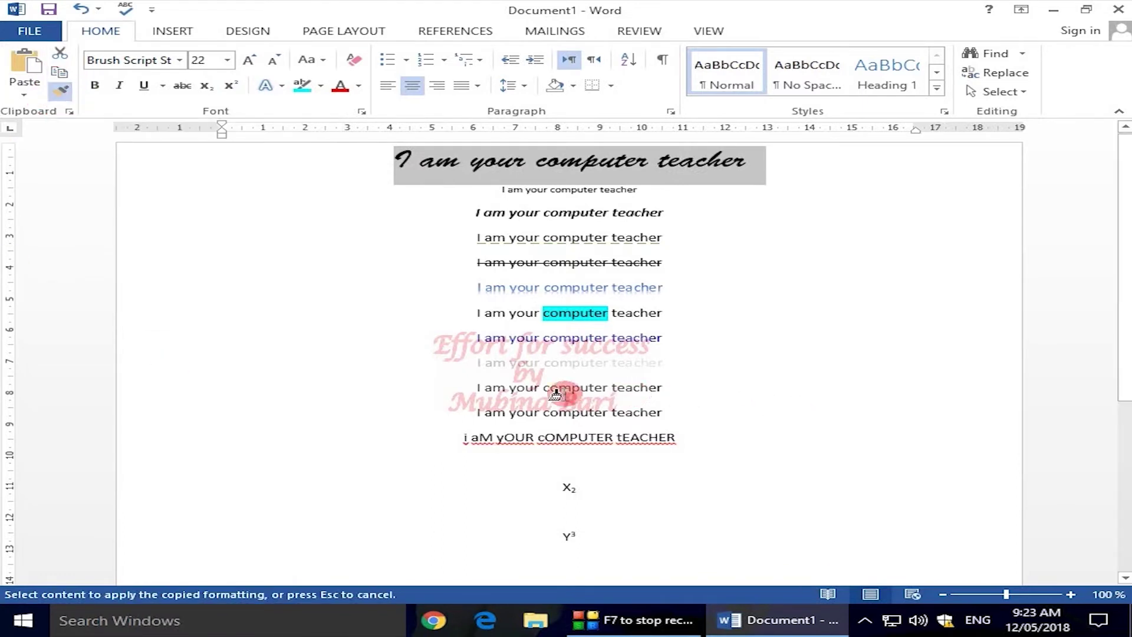
drag(463, 387, 687, 389)
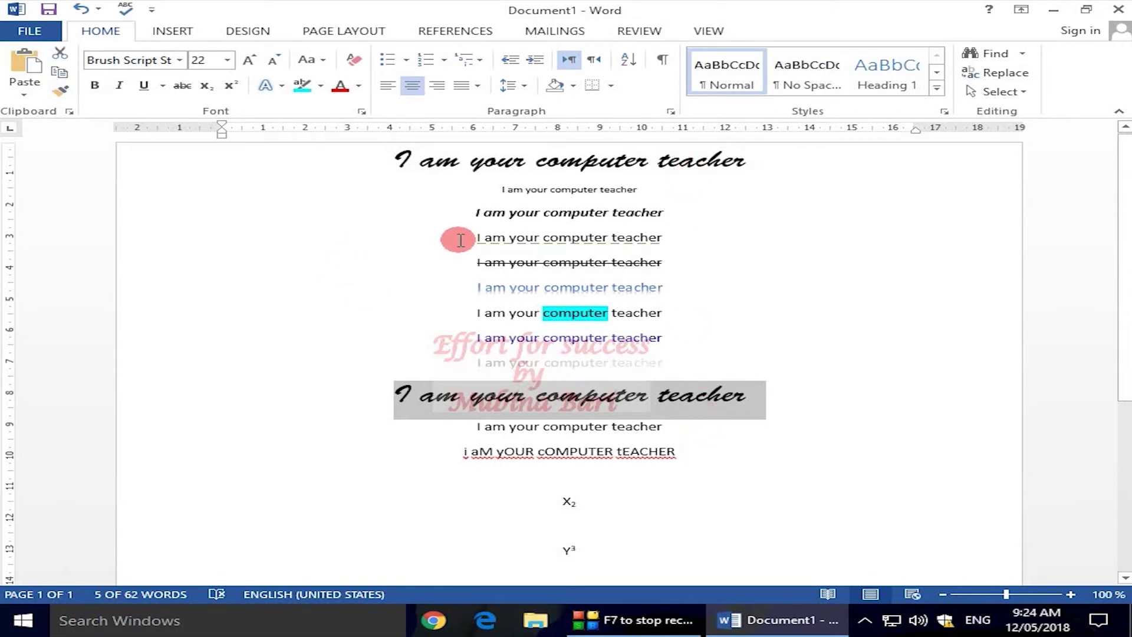
- Copy the fourth line's dashed-underline formatting to the eleventh "I am your computer teacher" line with Format Painter
drag(468, 237, 654, 238)
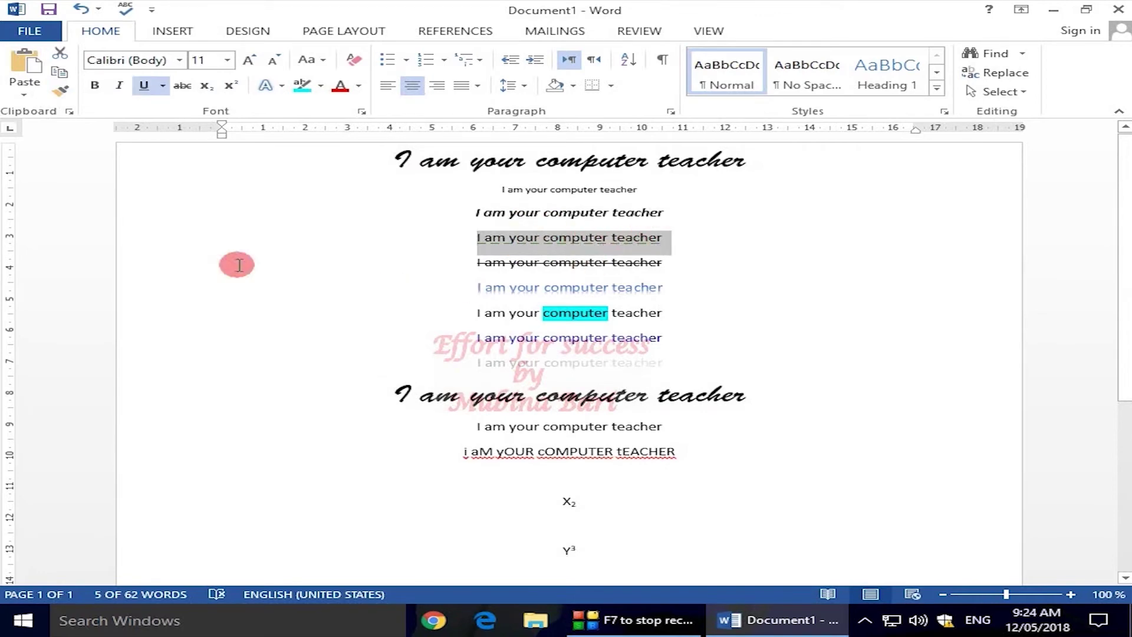
click(63, 94)
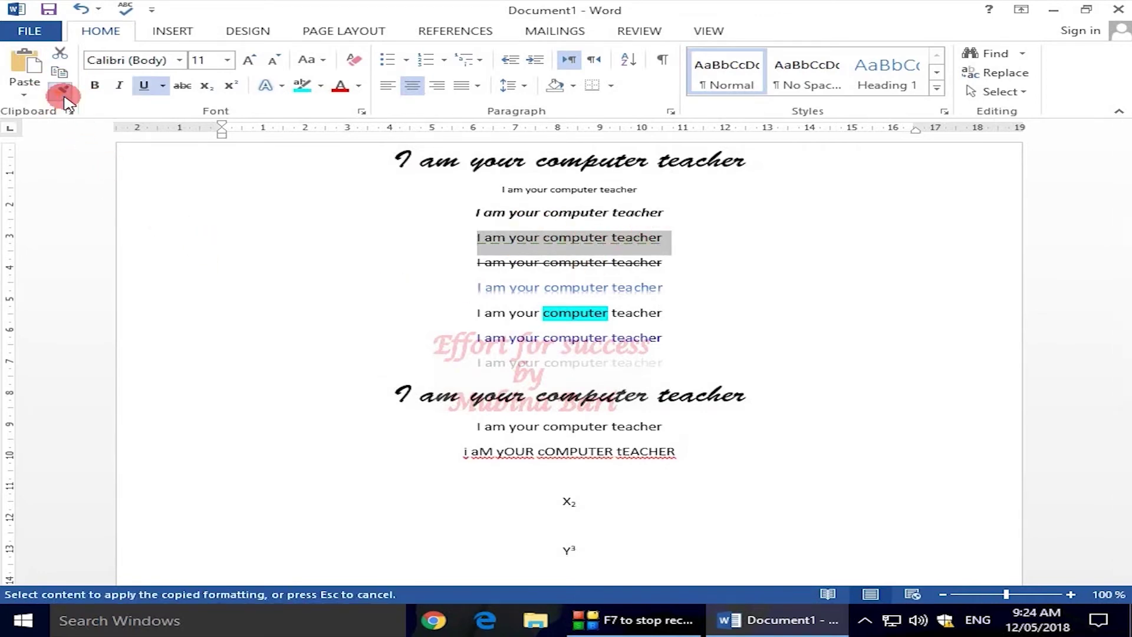
drag(466, 423, 701, 435)
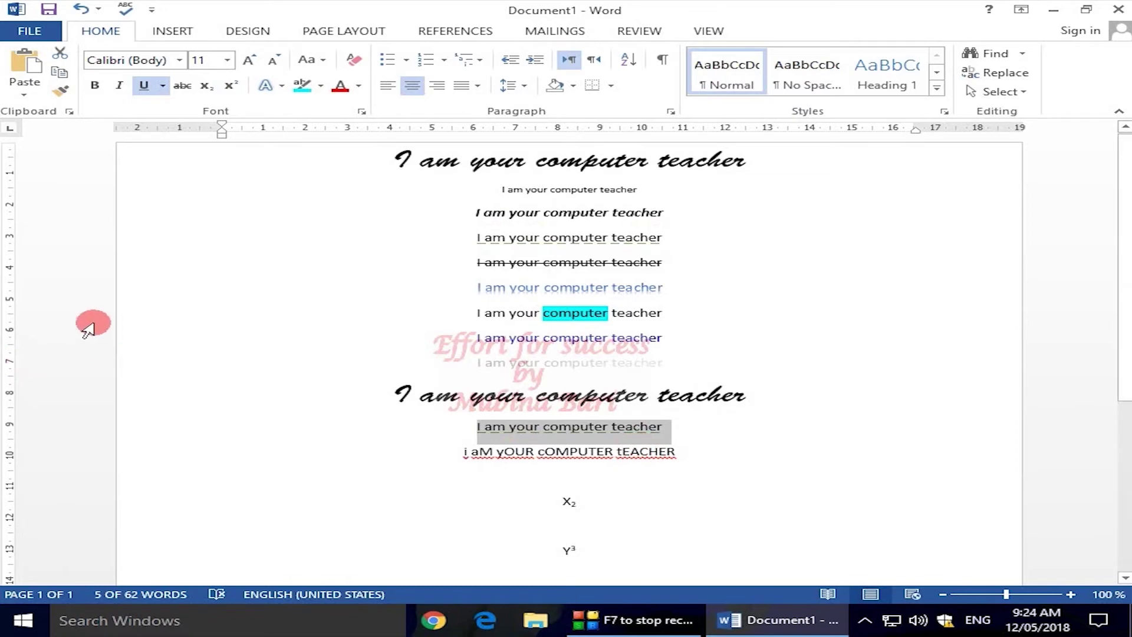
- Clear all formatting from the document's entire text, including the X and Y lines, and deselect it
drag(365, 158, 219, 463)
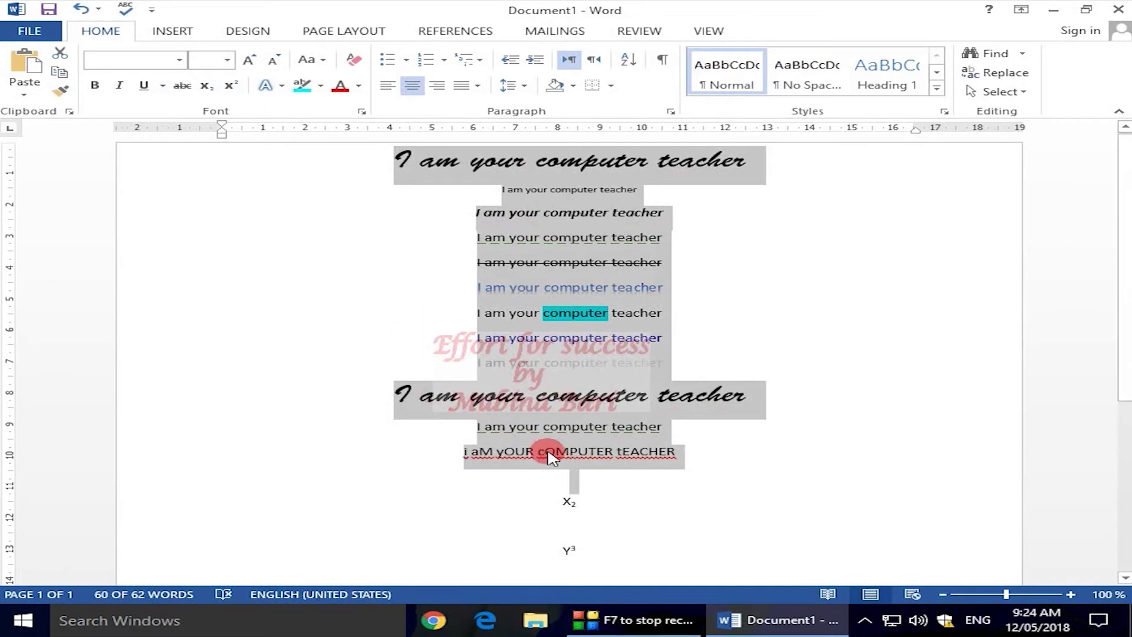
click(431, 256)
drag(374, 154, 715, 550)
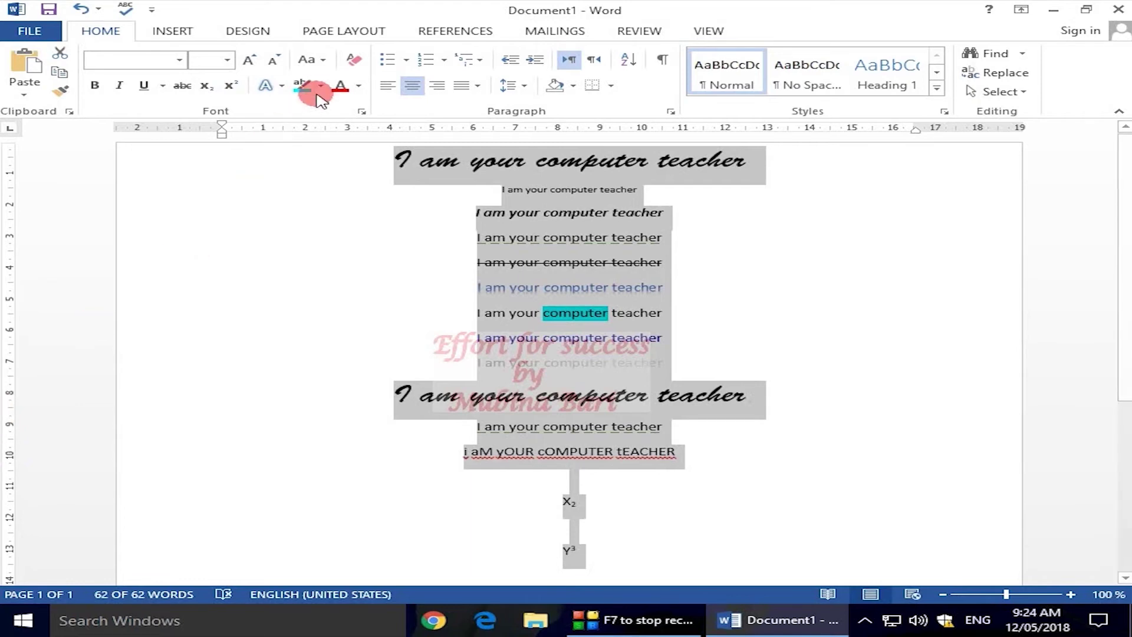
click(356, 61)
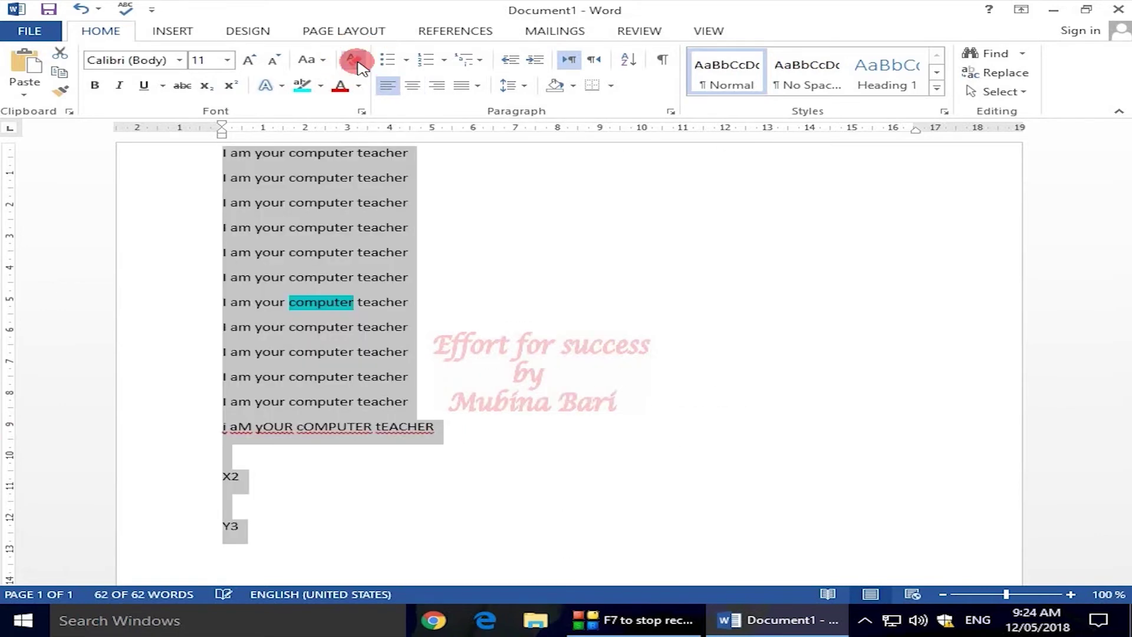
click(533, 355)
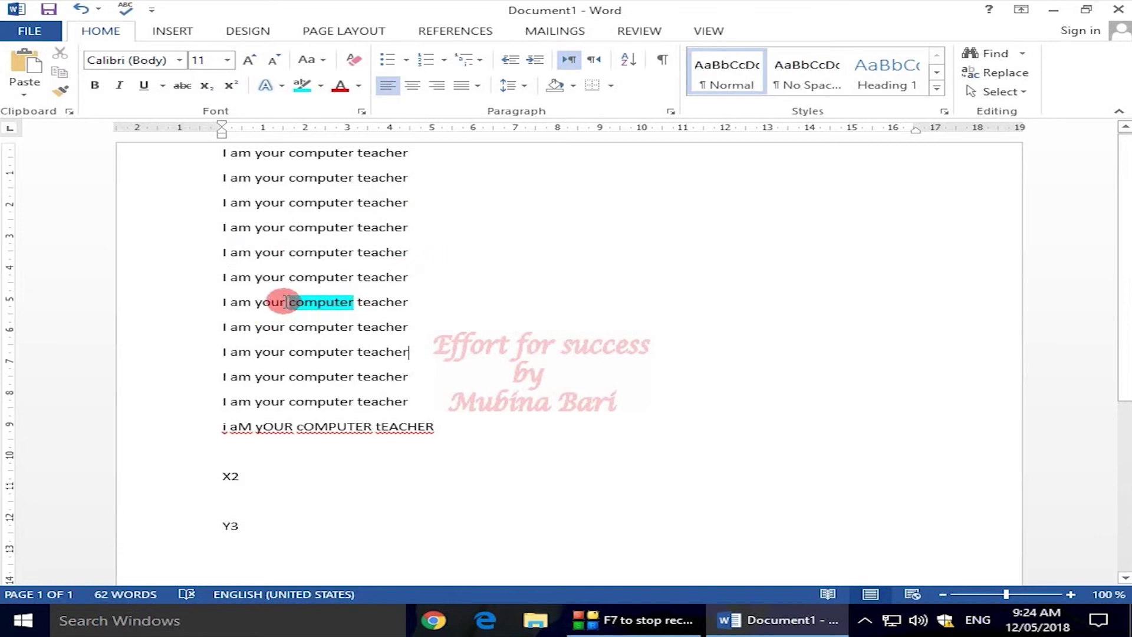
- Remove the turquoise text highlight from the word "computer" by setting its highlight to No Color
drag(284, 301, 341, 308)
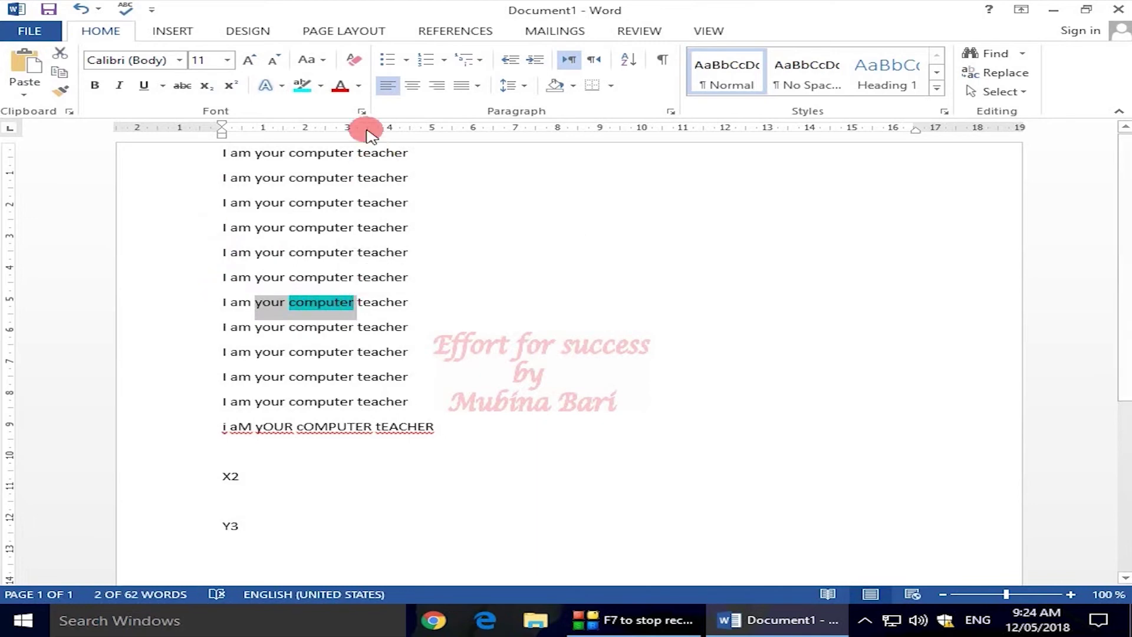
click(321, 87)
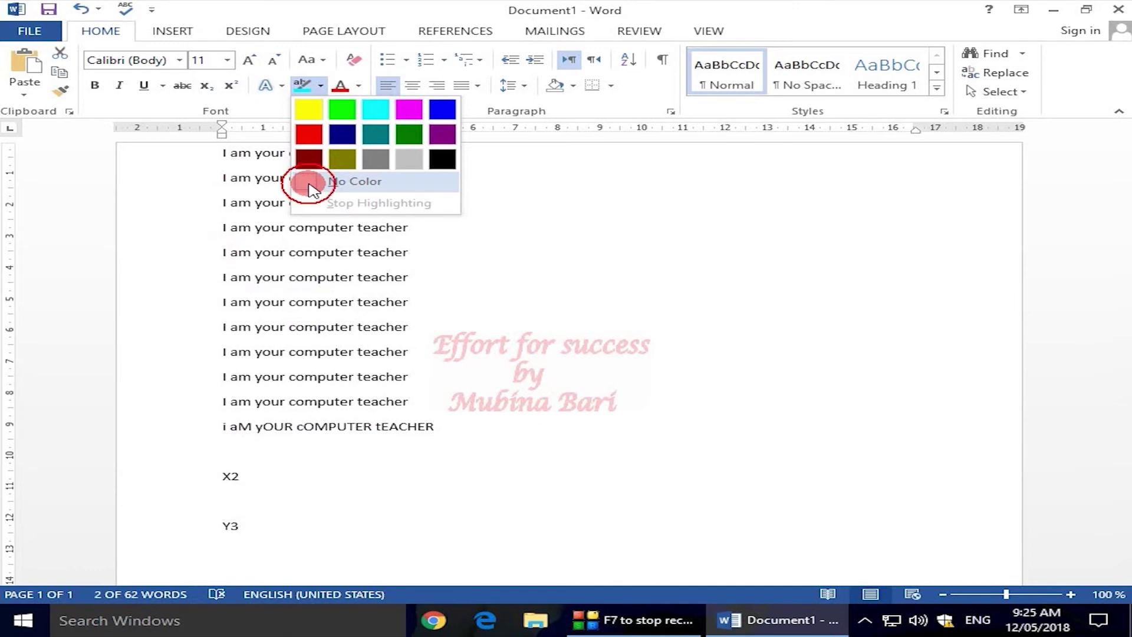
click(311, 182)
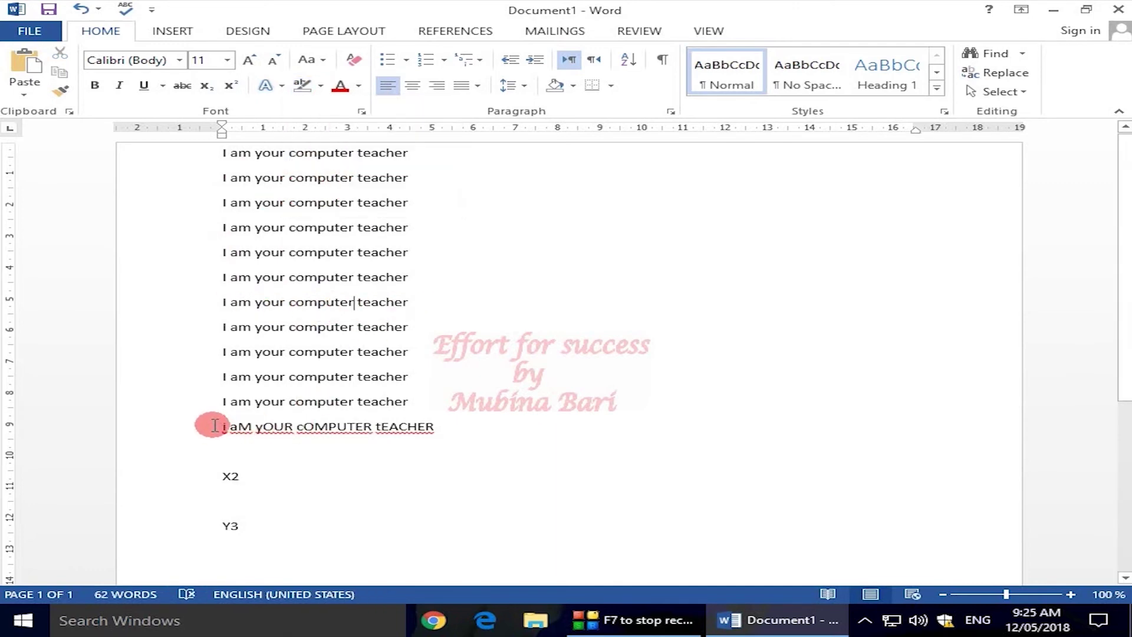
- Change the toggle-case line "i aM yOUR cOMPUTER tEACHER" to Sentence case and deselect it
drag(215, 425, 440, 431)
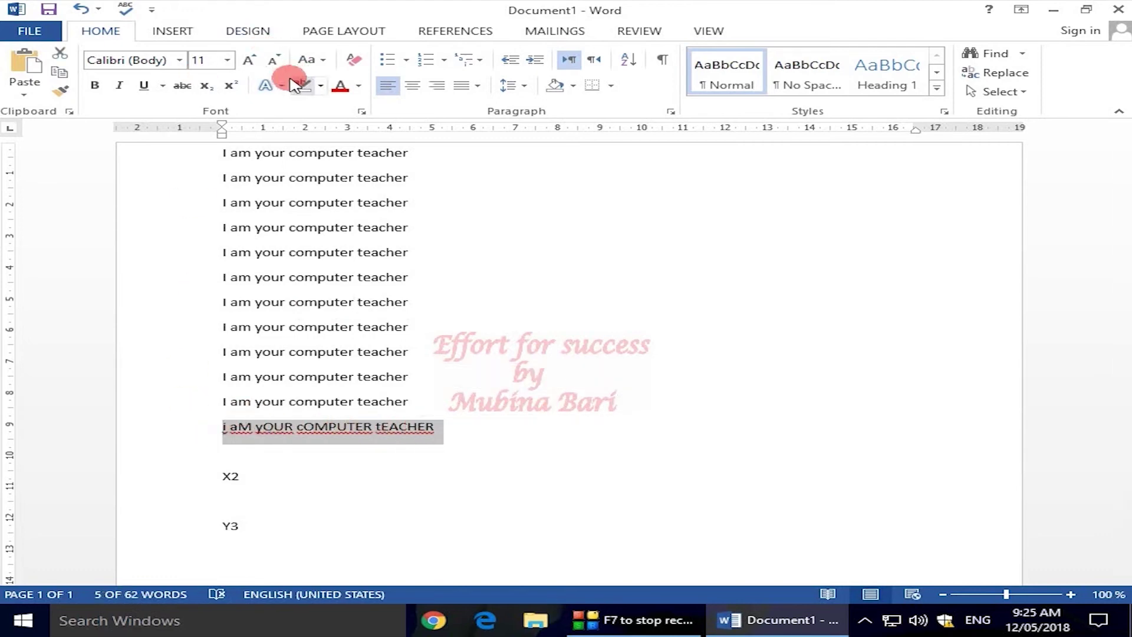
click(323, 61)
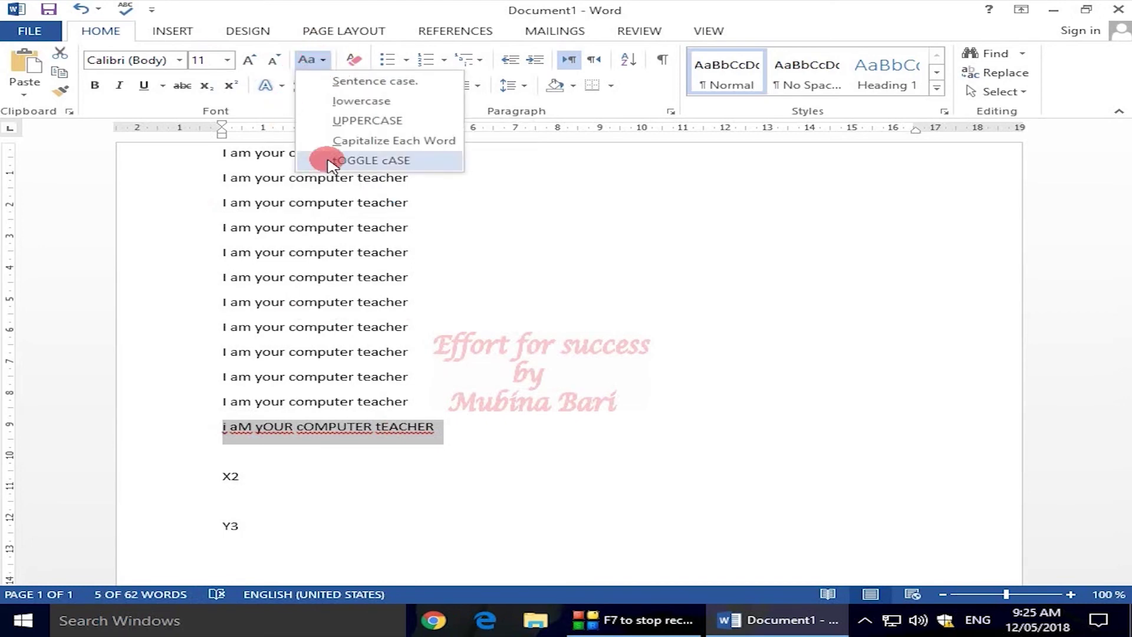
click(370, 82)
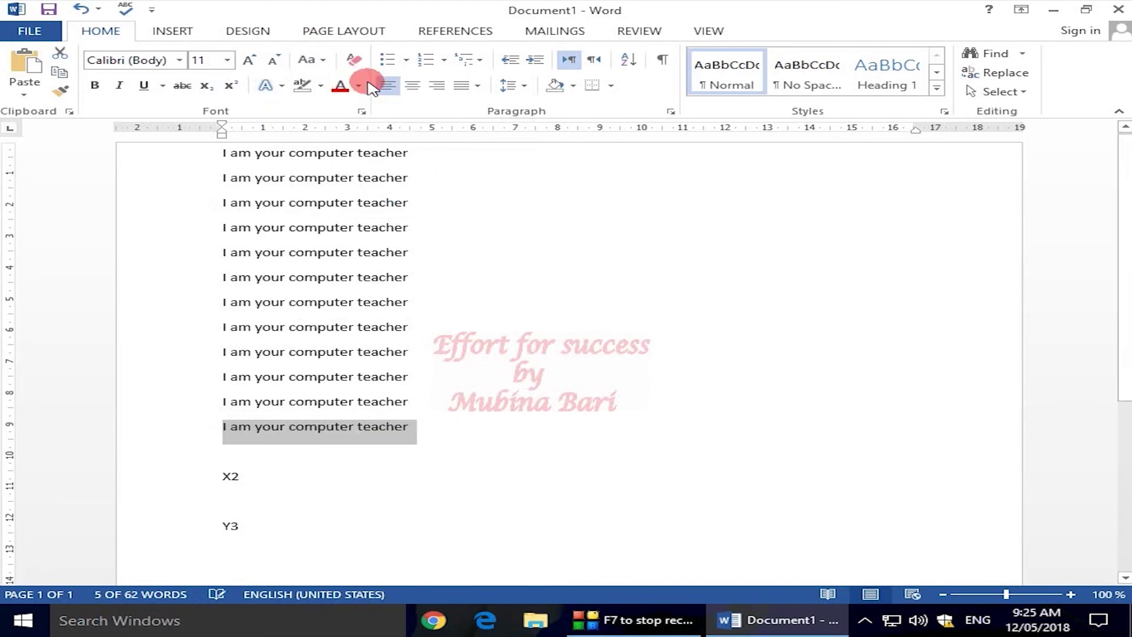
click(507, 266)
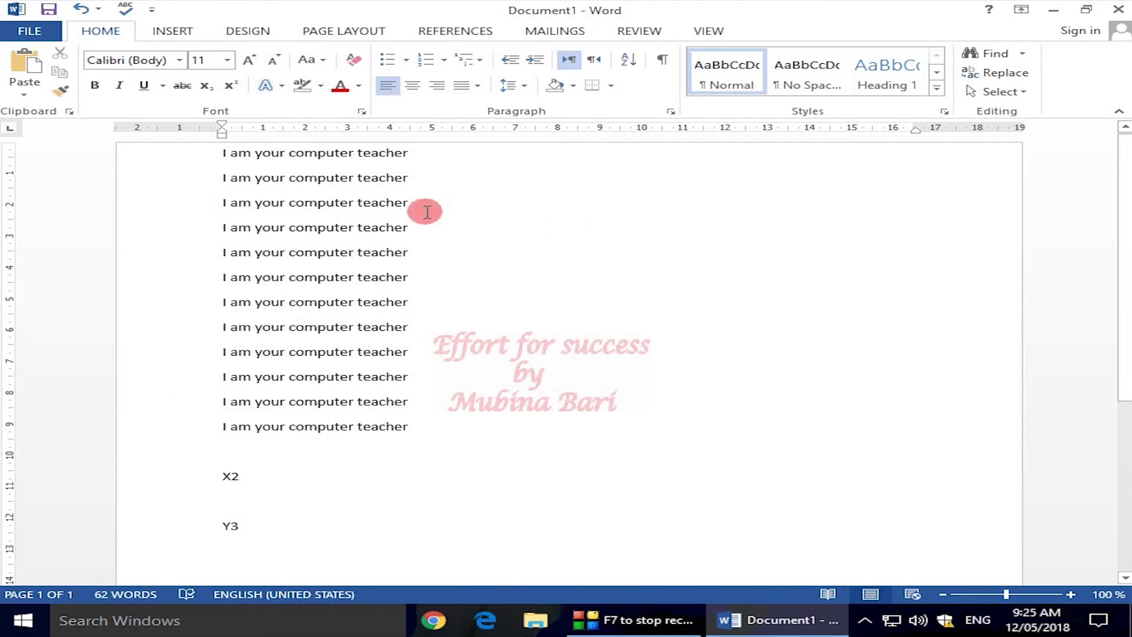